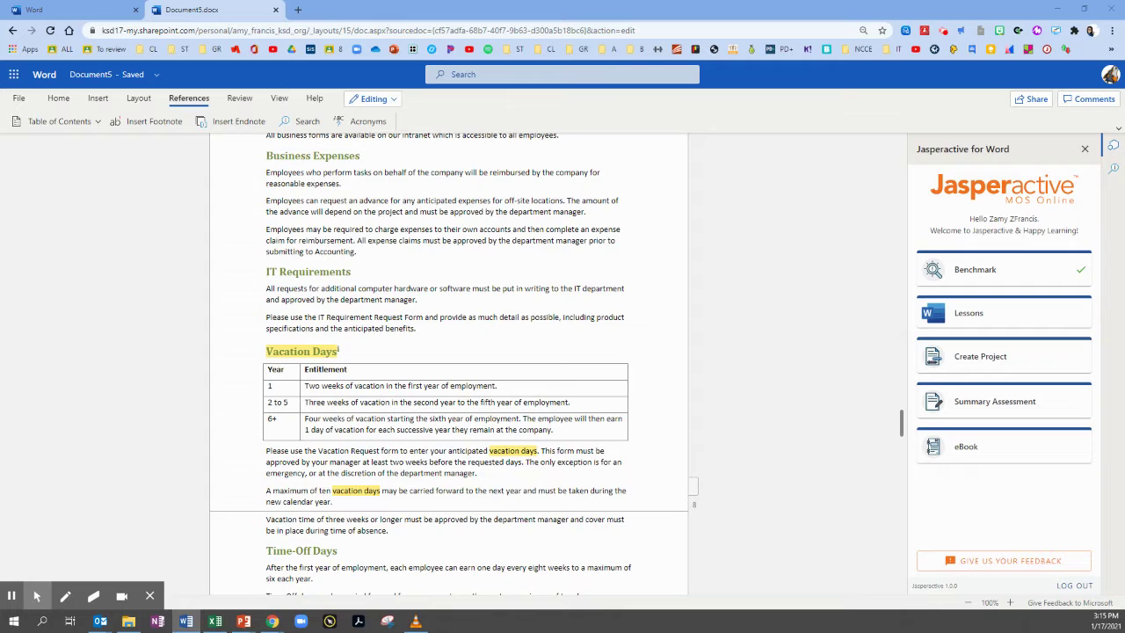
Open the 'Learn to insert and modify references' exercise from the Create and Manage References lesson
click(967, 321)
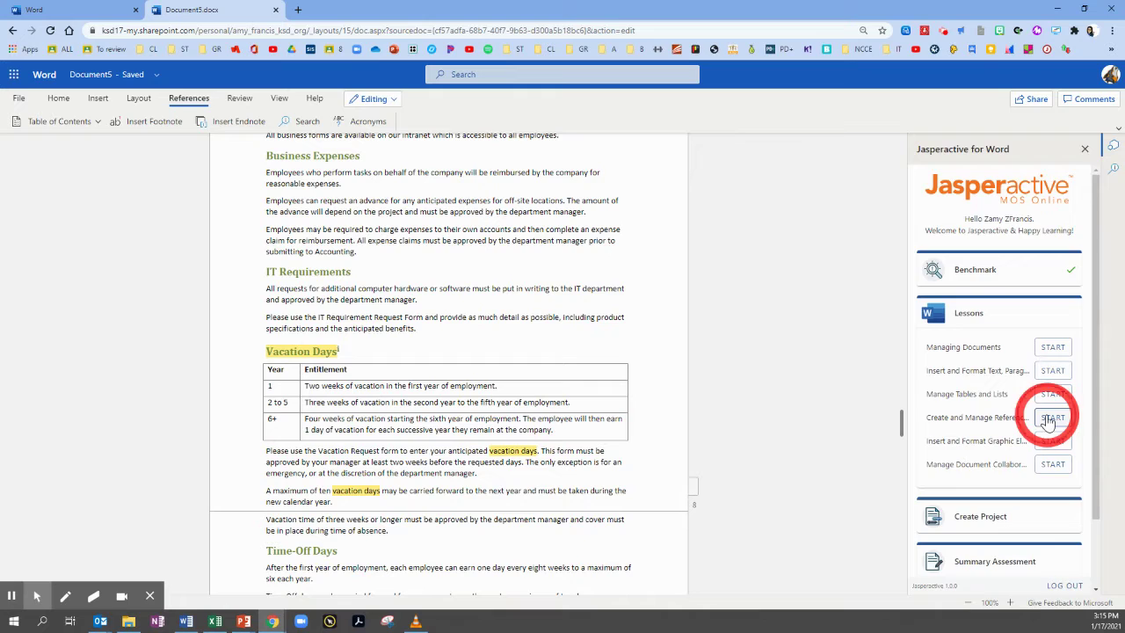
click(1051, 418)
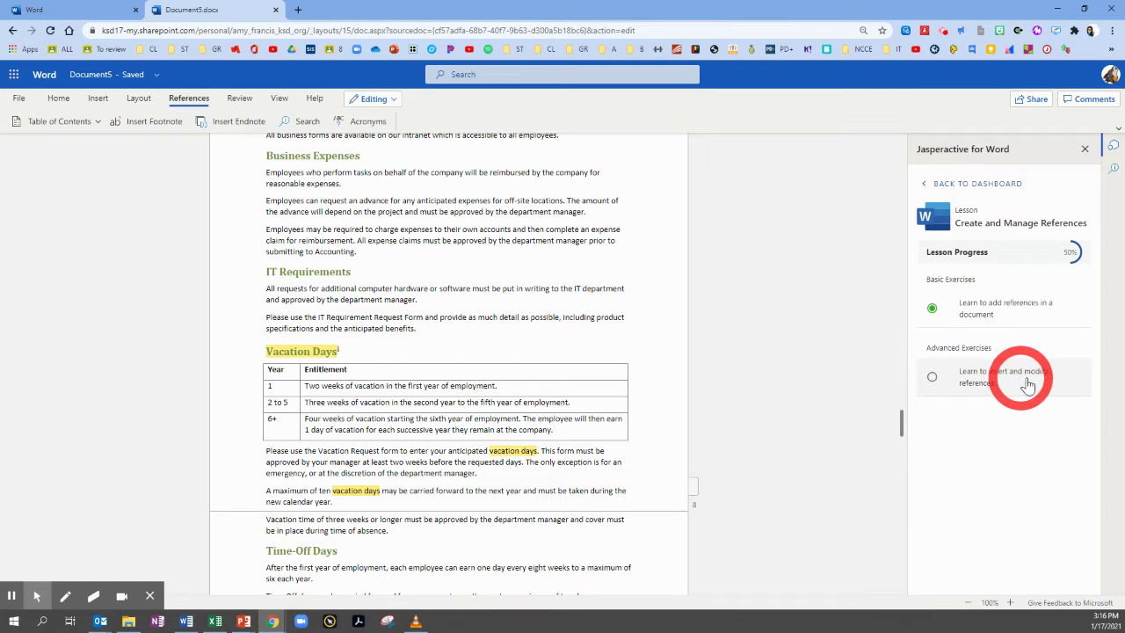
click(977, 389)
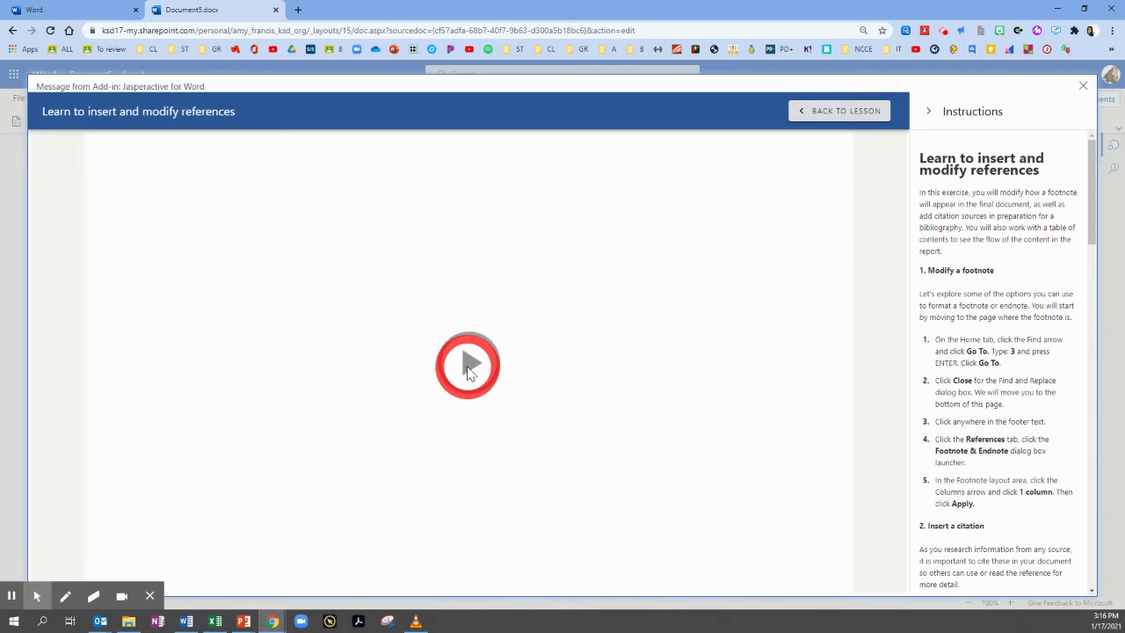
Play the exercise intro video, then start the Employee Handbook exercise
click(467, 366)
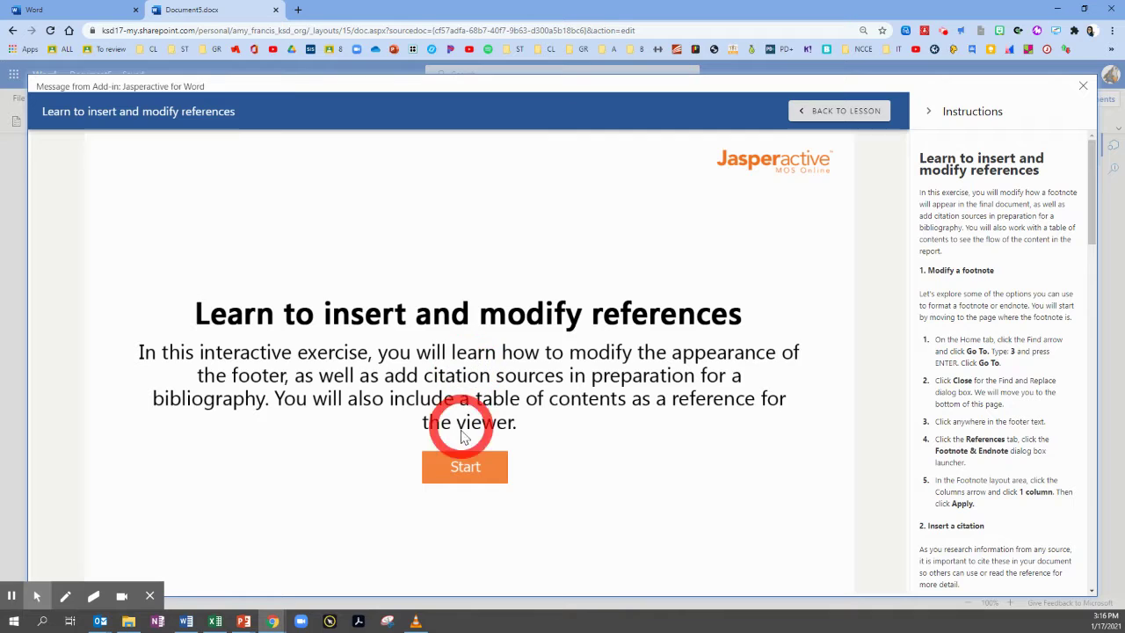
click(466, 470)
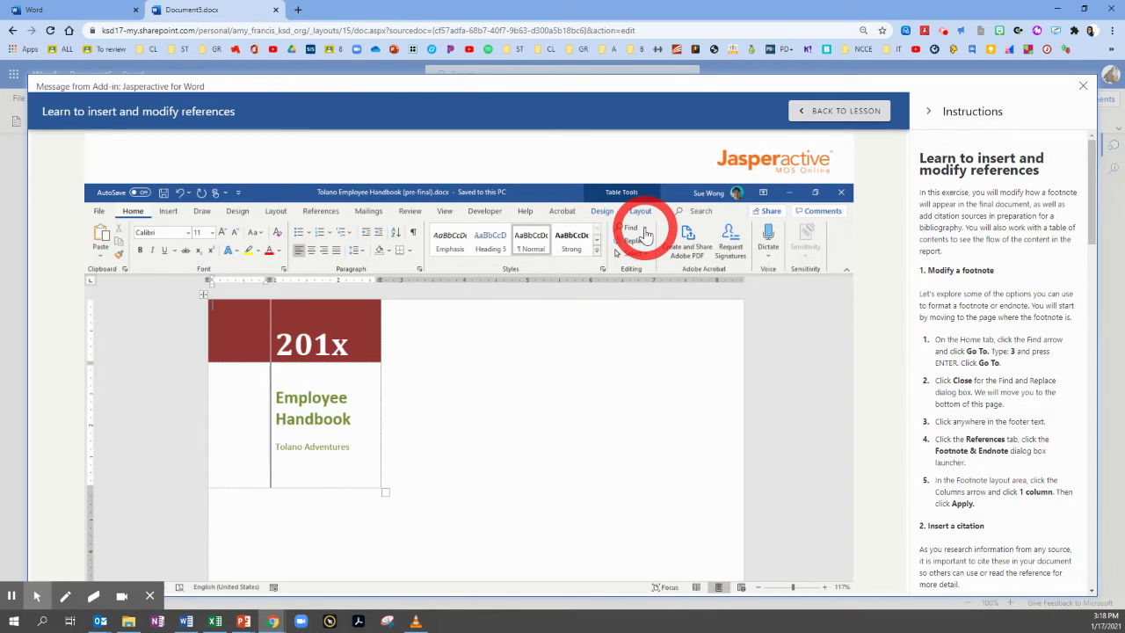
Go to page 3 of the handbook with Go To so its footnote shows
click(643, 228)
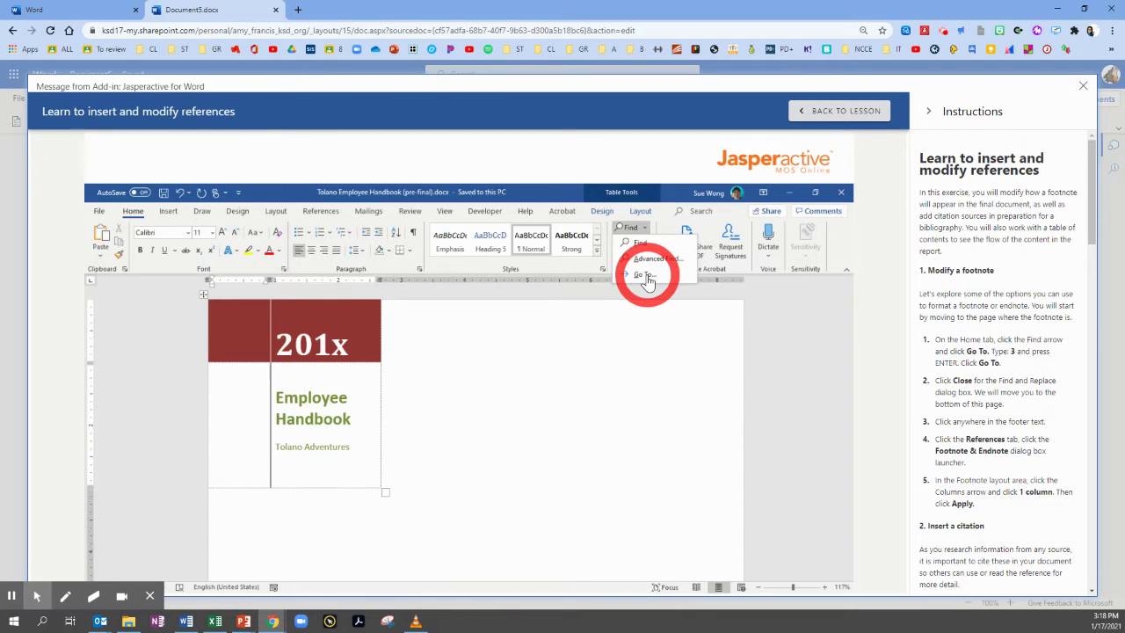
click(646, 276)
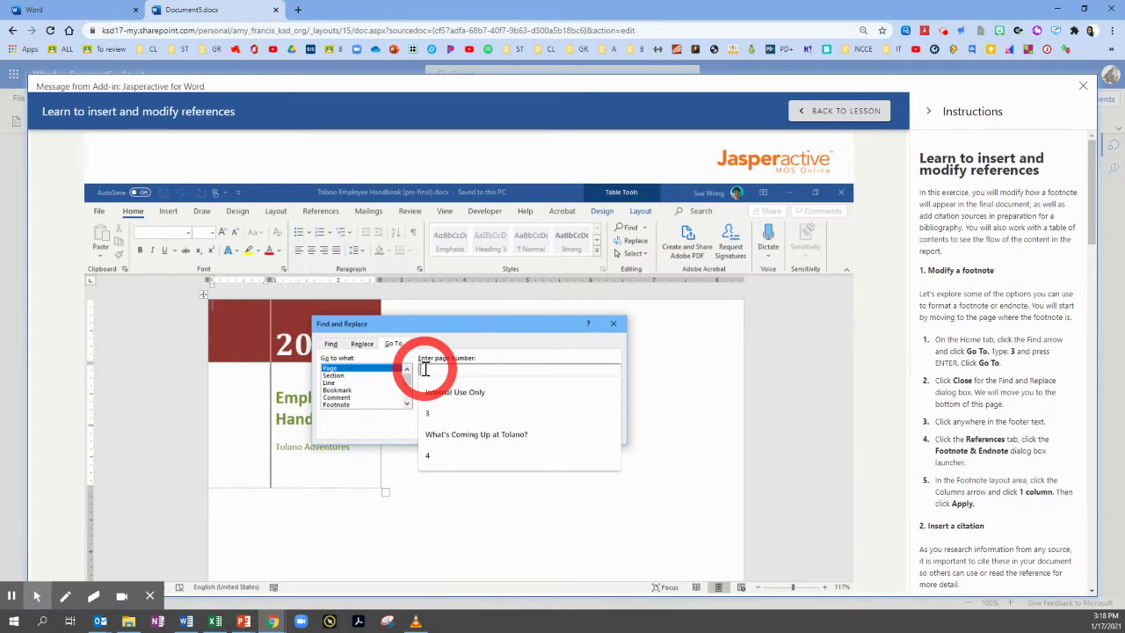
text(3)
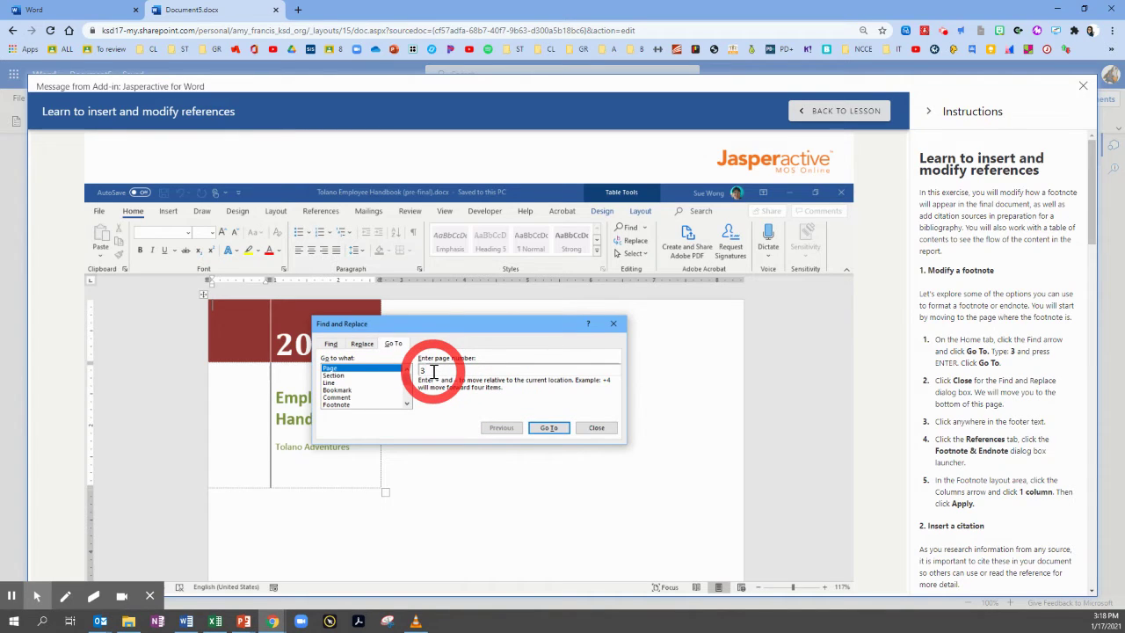
click(556, 434)
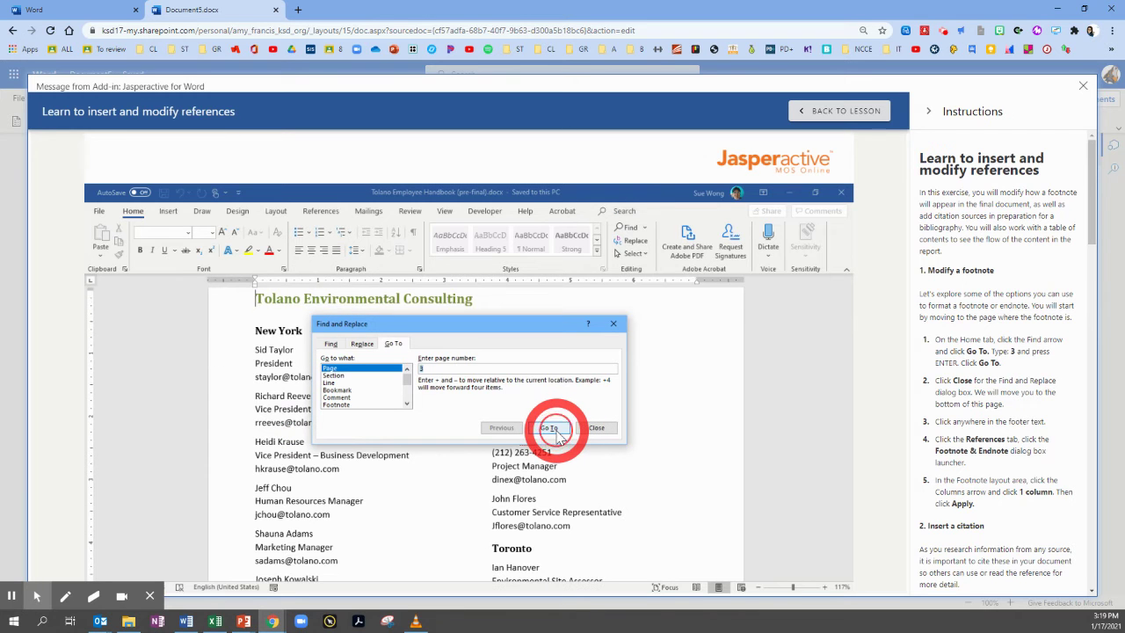
click(596, 428)
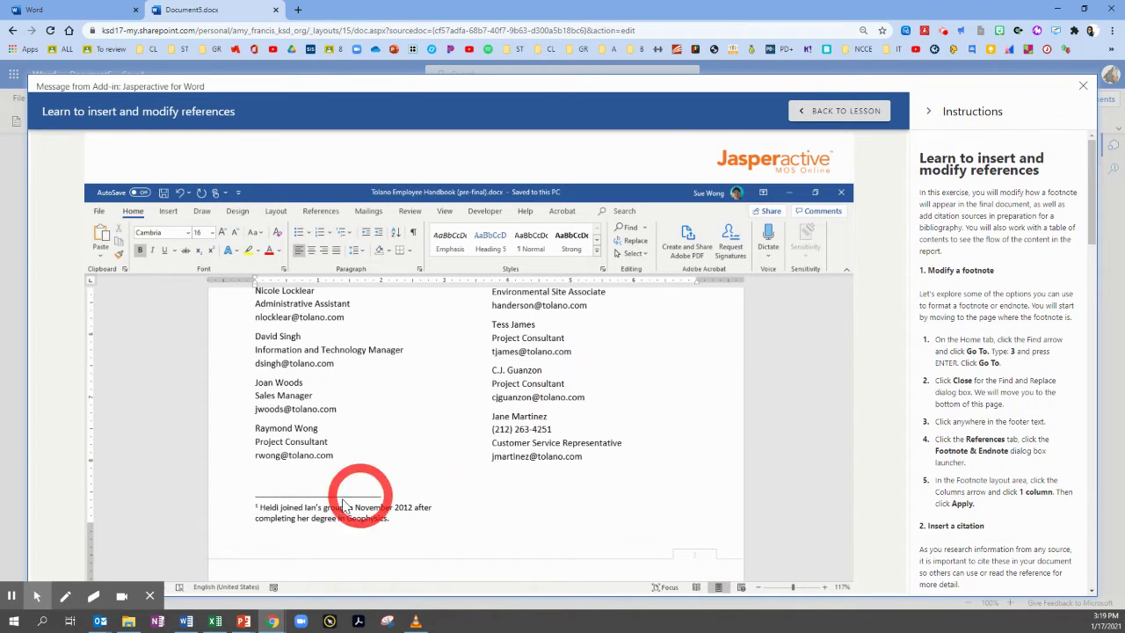
Change the page 3 footnote layout to 1 column and apply it
click(266, 519)
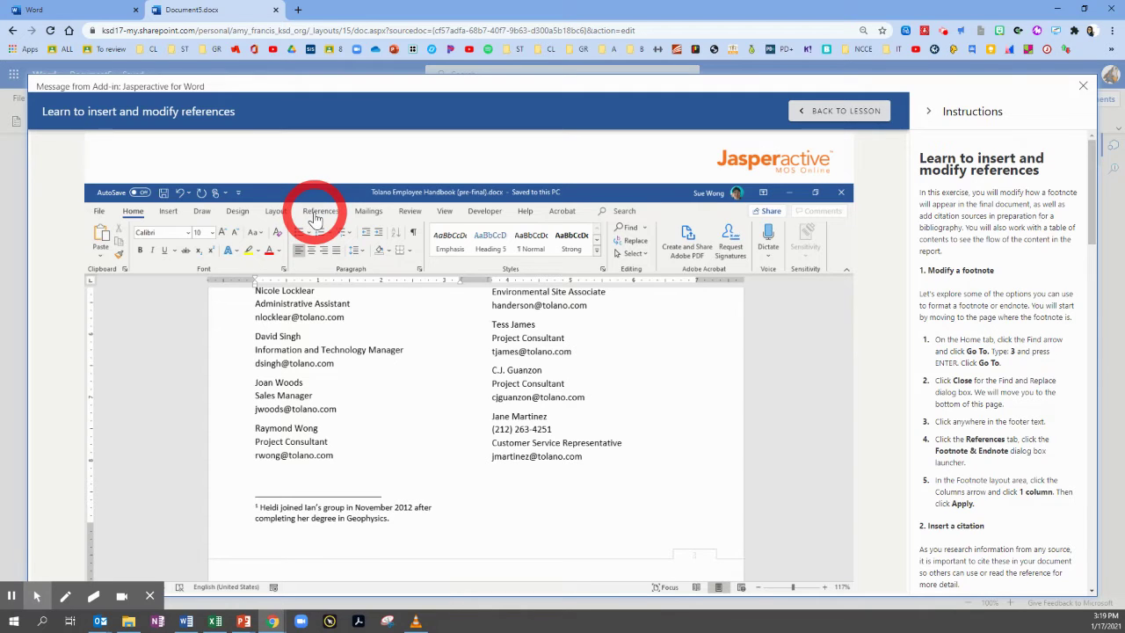
click(315, 217)
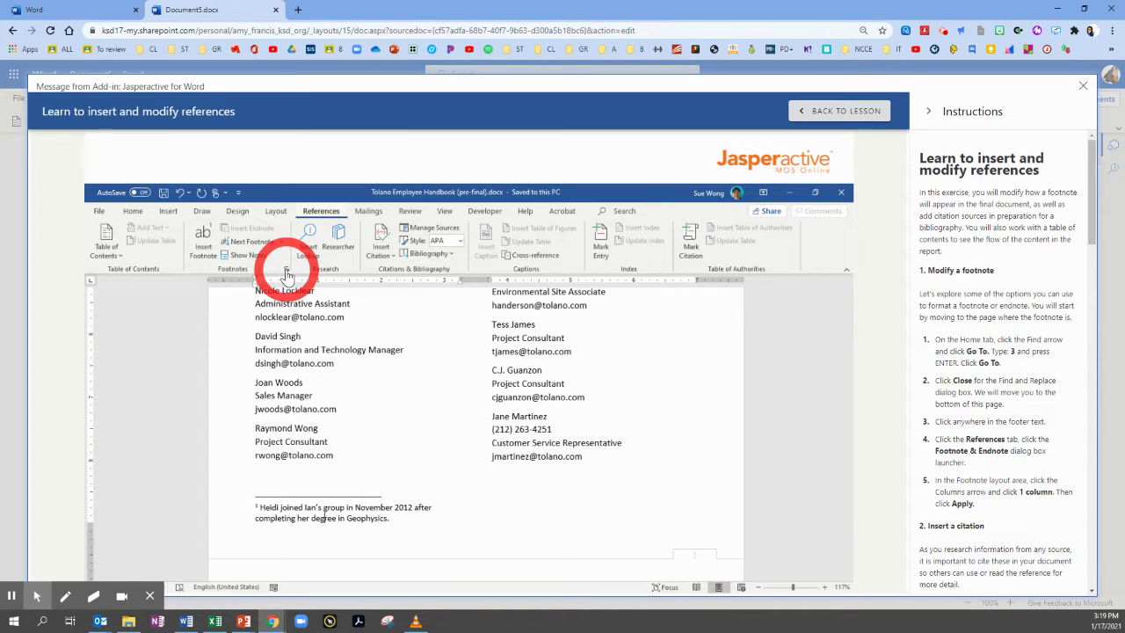
click(286, 271)
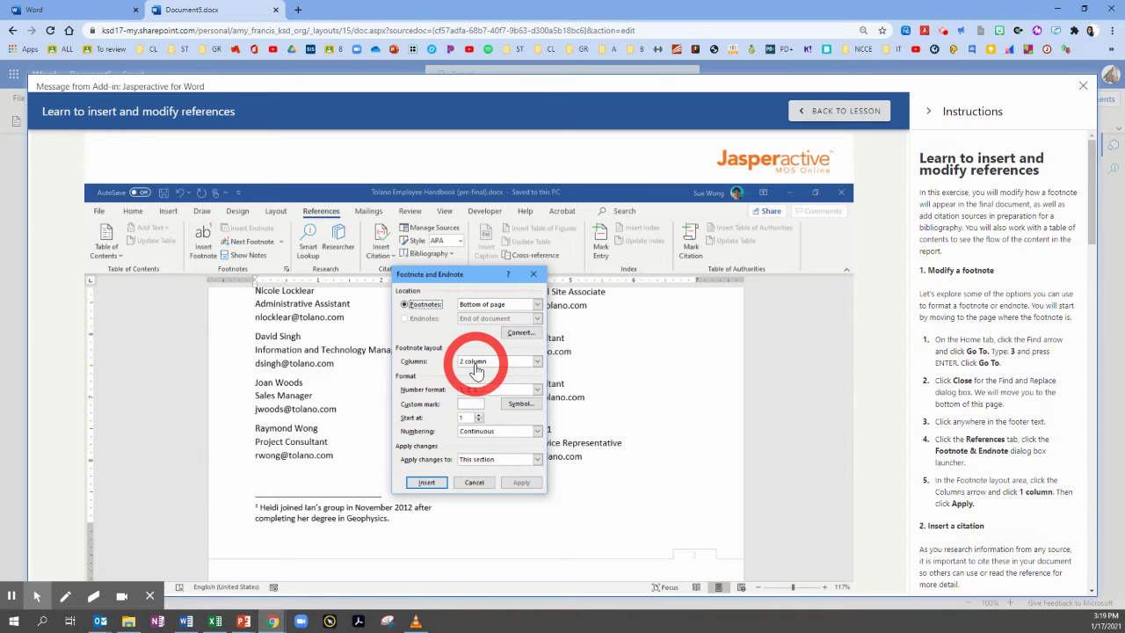
click(474, 362)
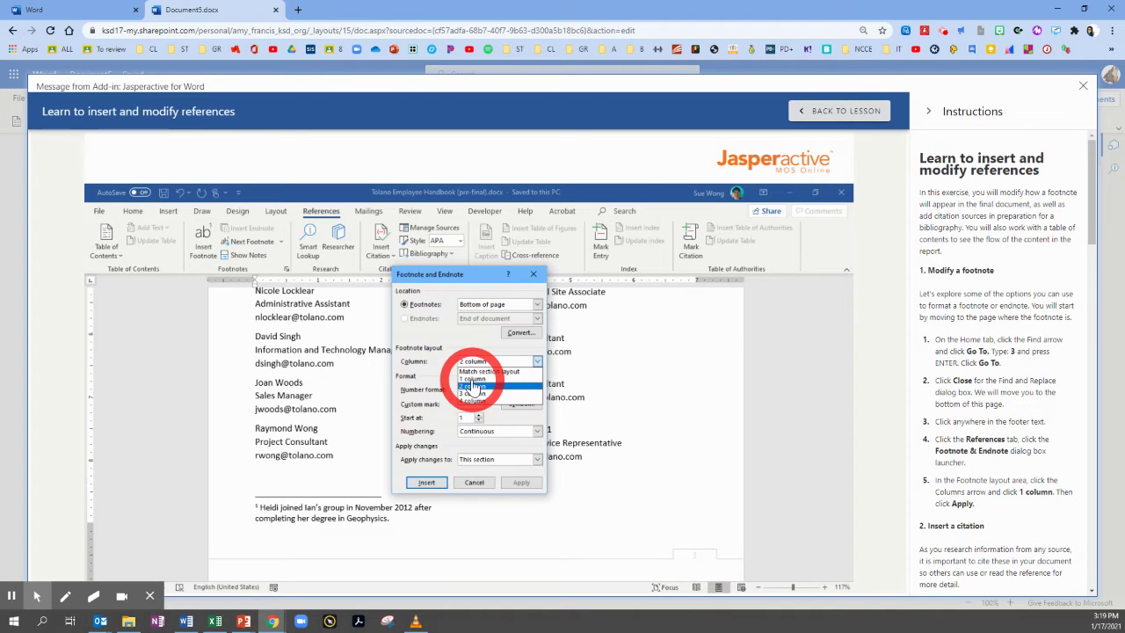
click(472, 379)
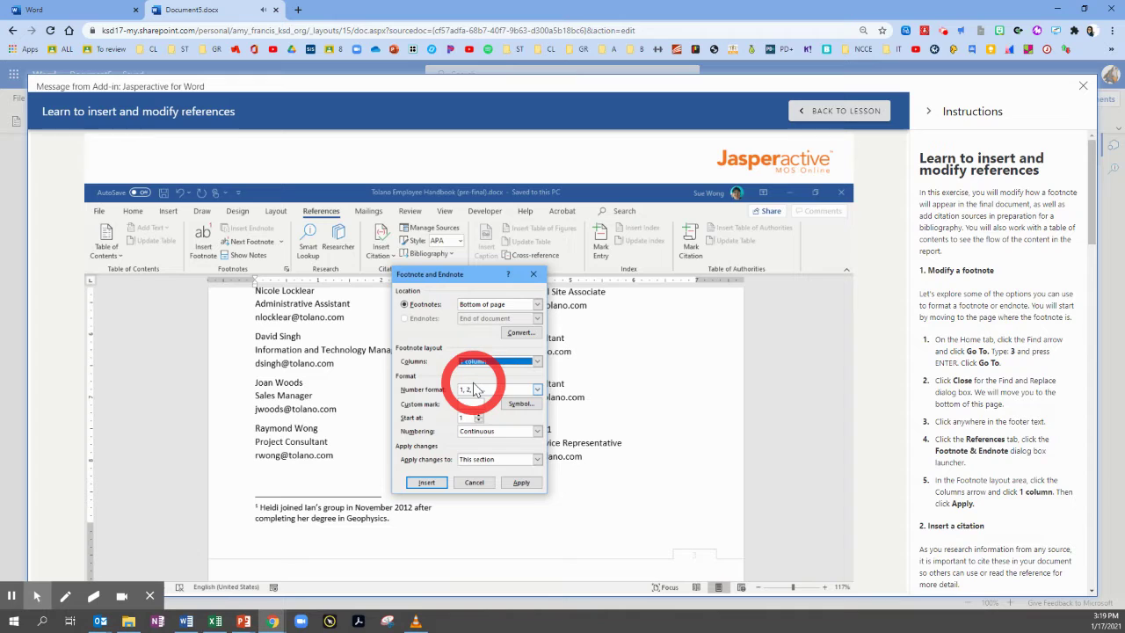
click(521, 483)
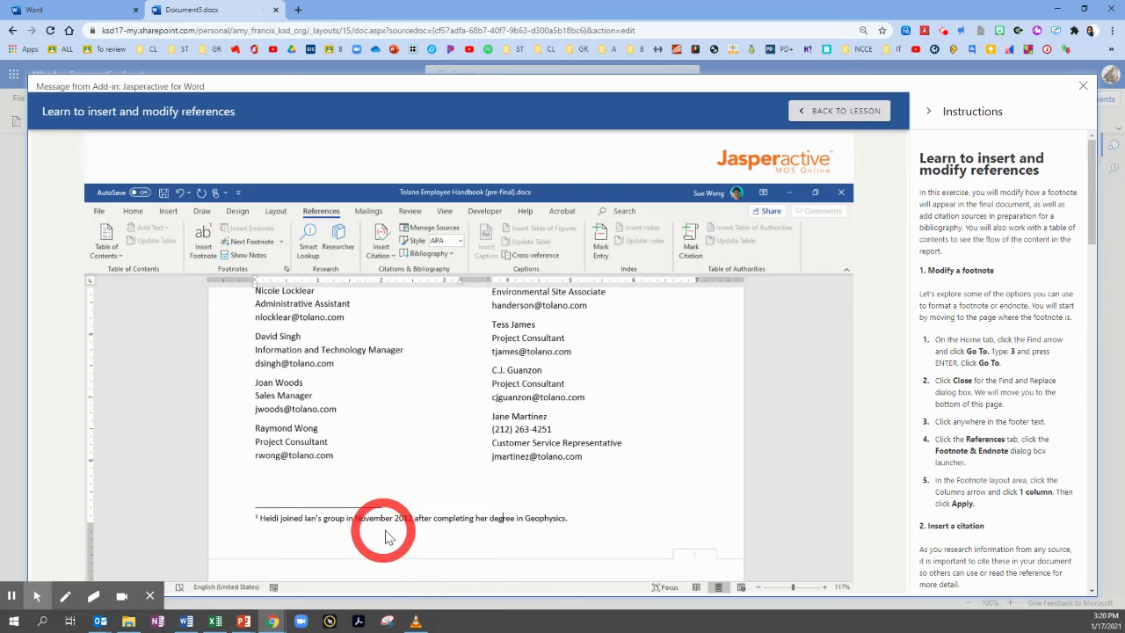
Use Go To to jump to page 8, showing the Sick Days section
scroll(986, 444, down, 4)
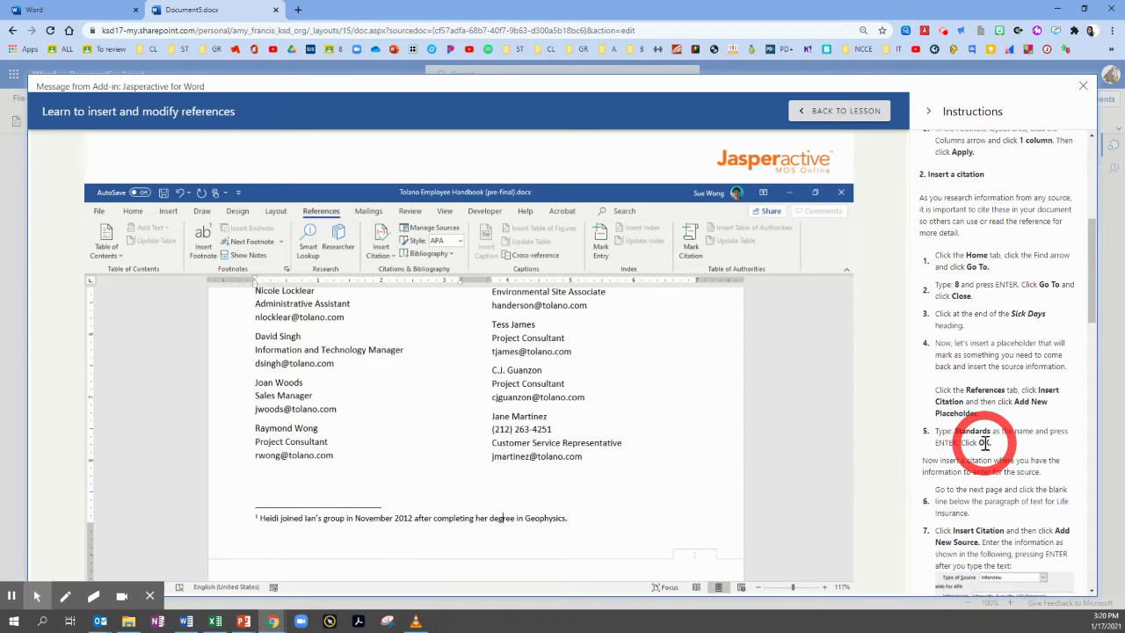
scroll(1099, 439, down, 1)
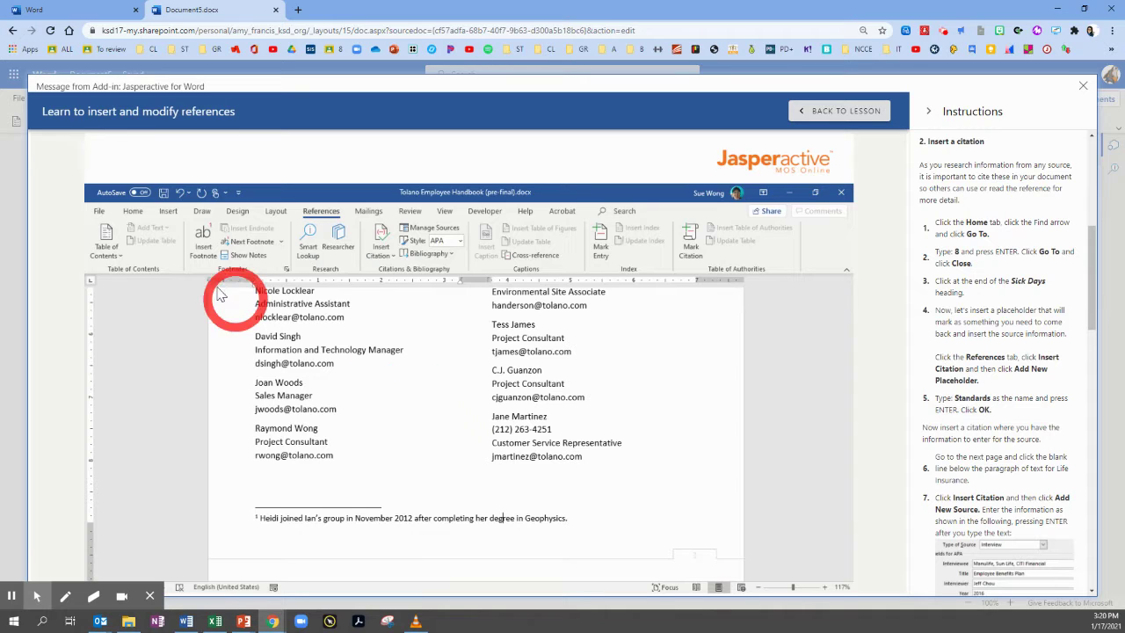
click(132, 213)
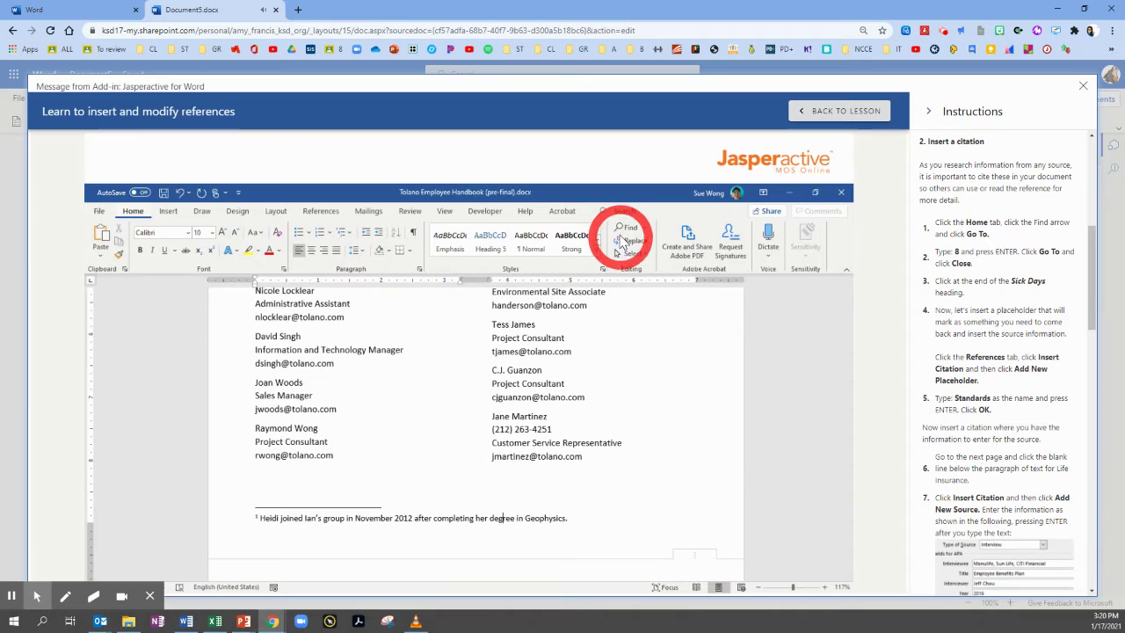
click(642, 231)
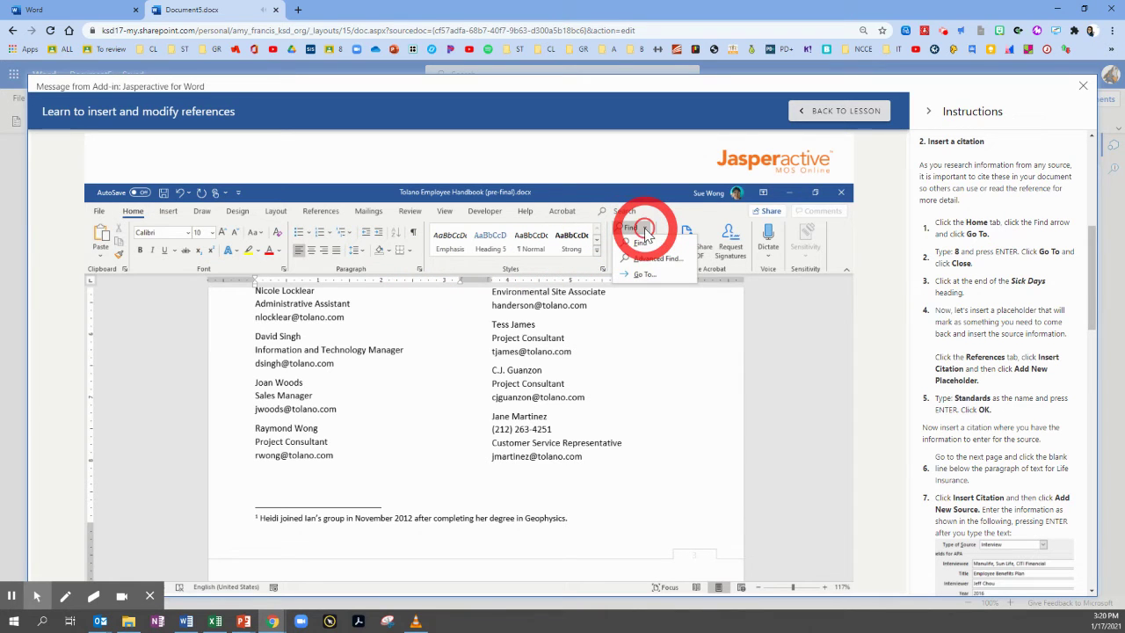
click(644, 276)
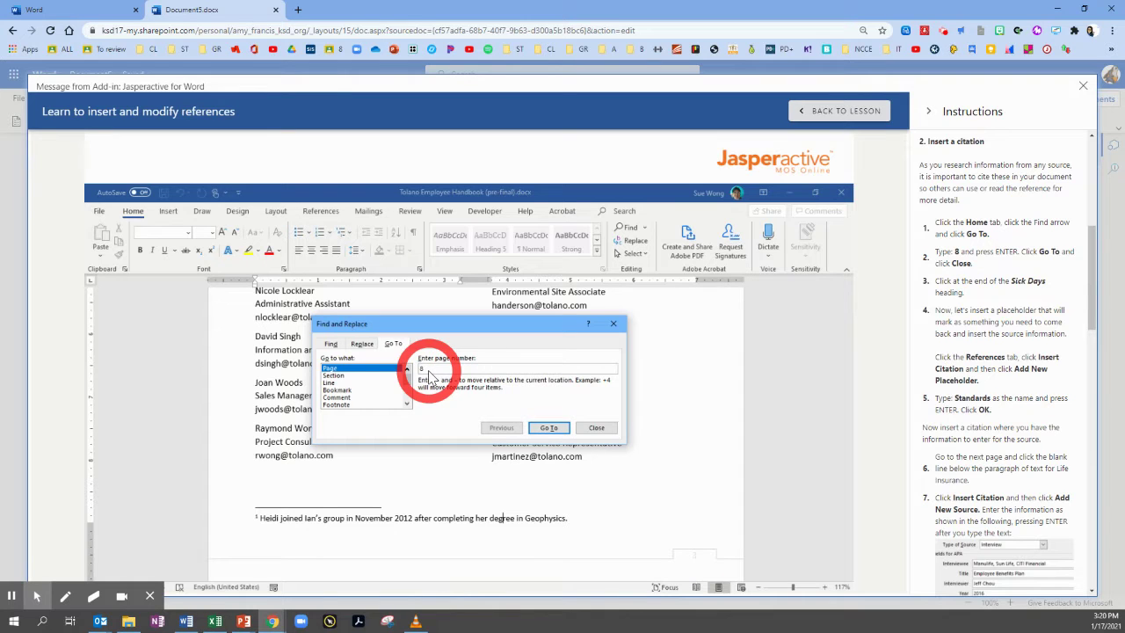
click(544, 429)
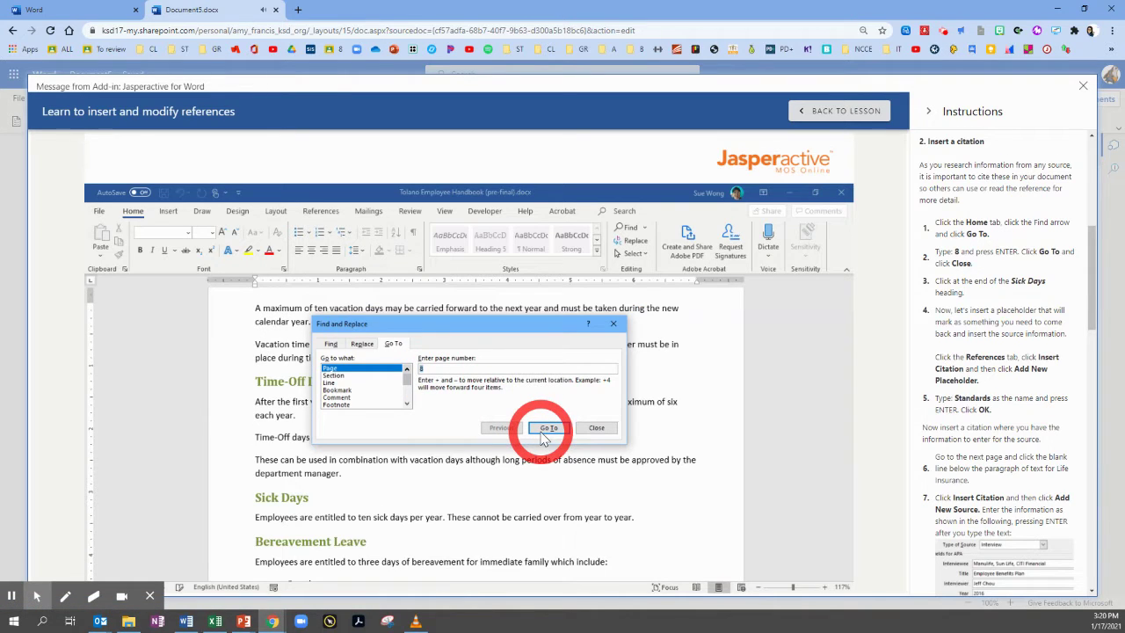
click(595, 429)
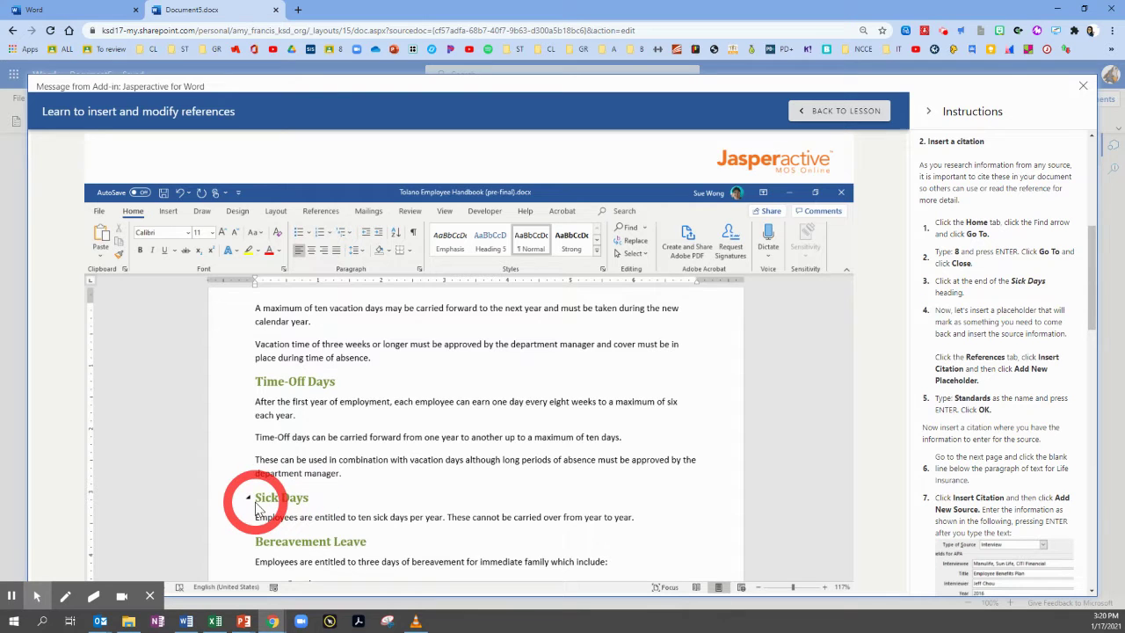
Place the cursor after the Sick Days heading and show the References ribbon
click(309, 503)
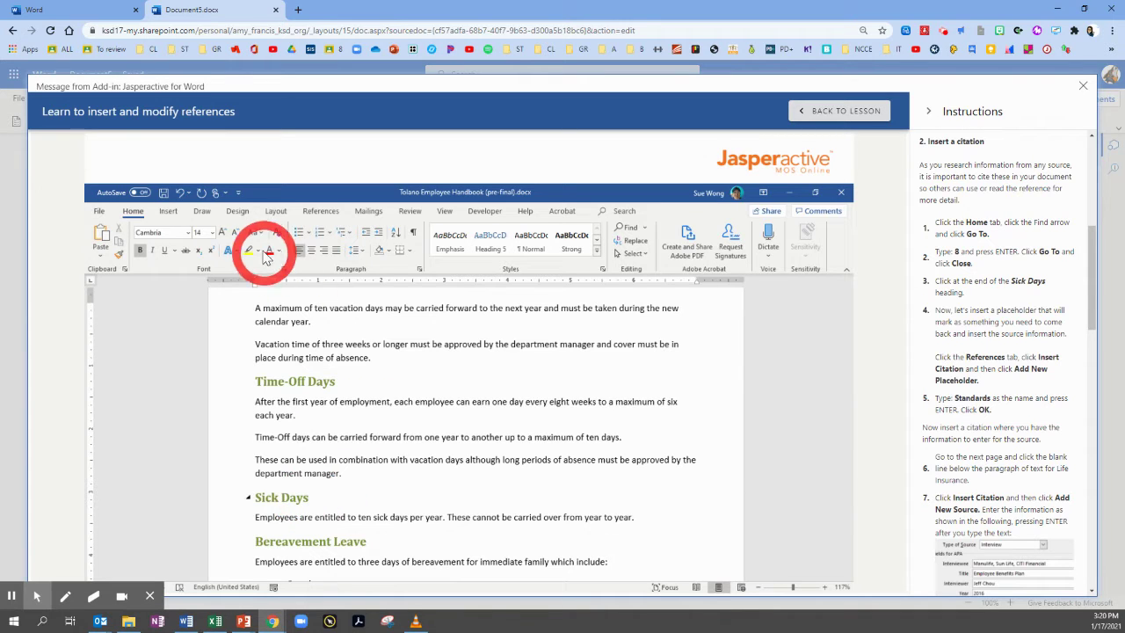
click(319, 212)
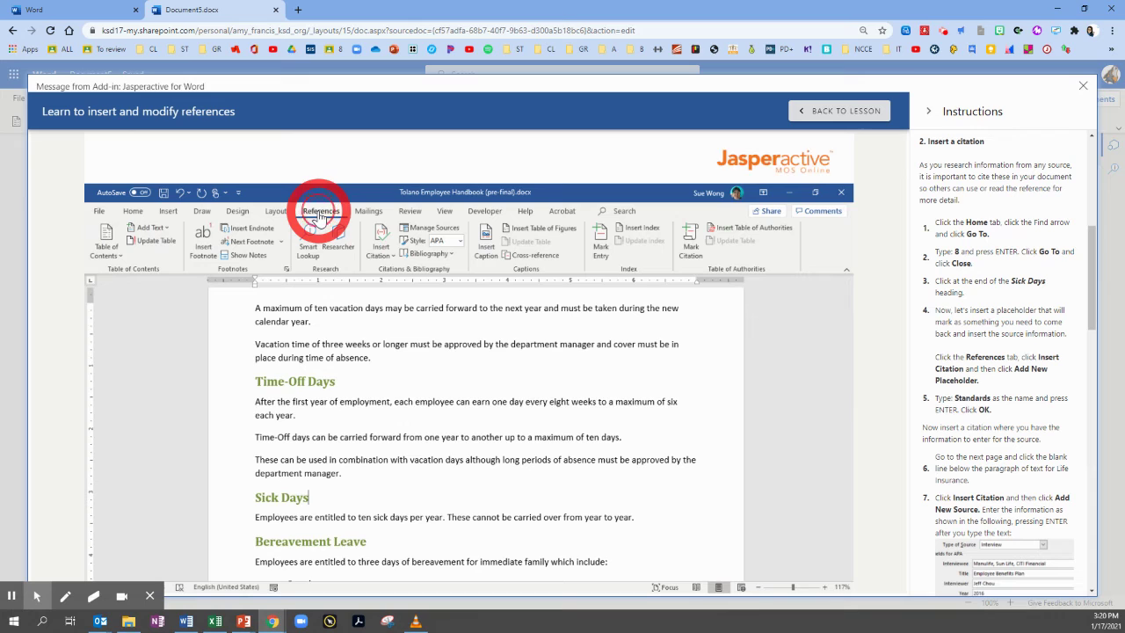
Insert a new placeholder citation, renaming Placeholder1 to 'Standards'
click(380, 250)
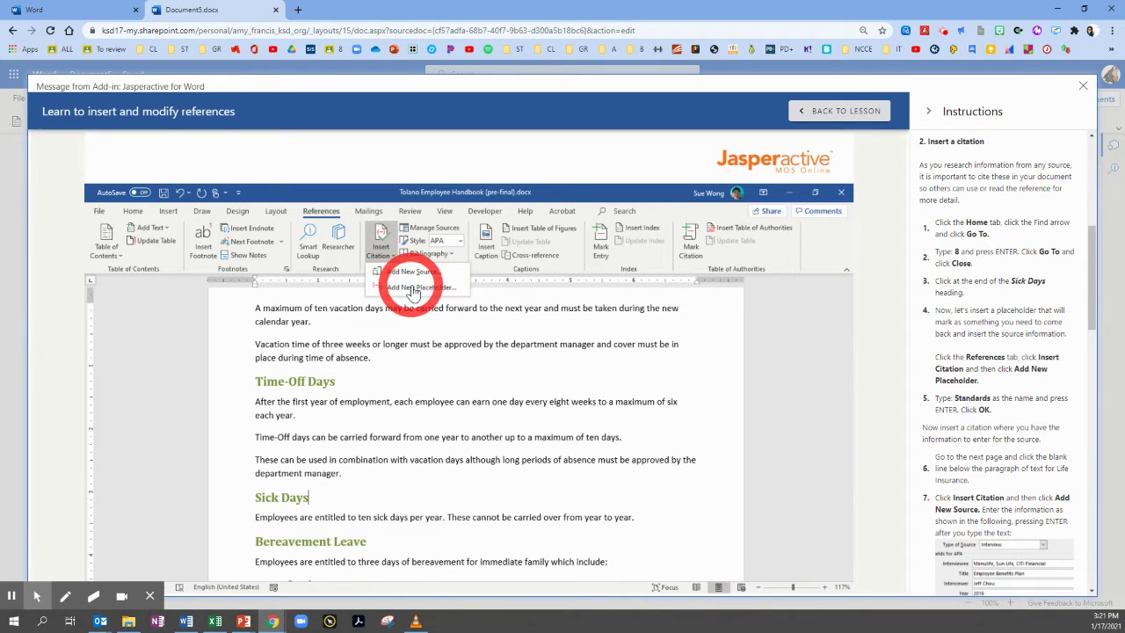
click(403, 289)
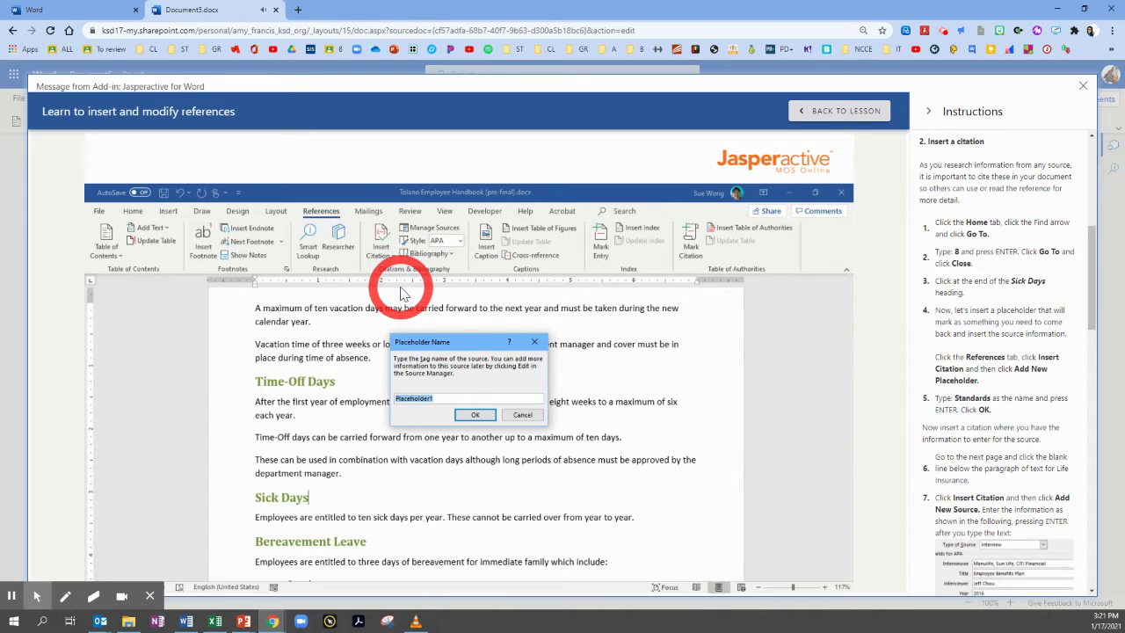
click(414, 400)
key(BackSpace)
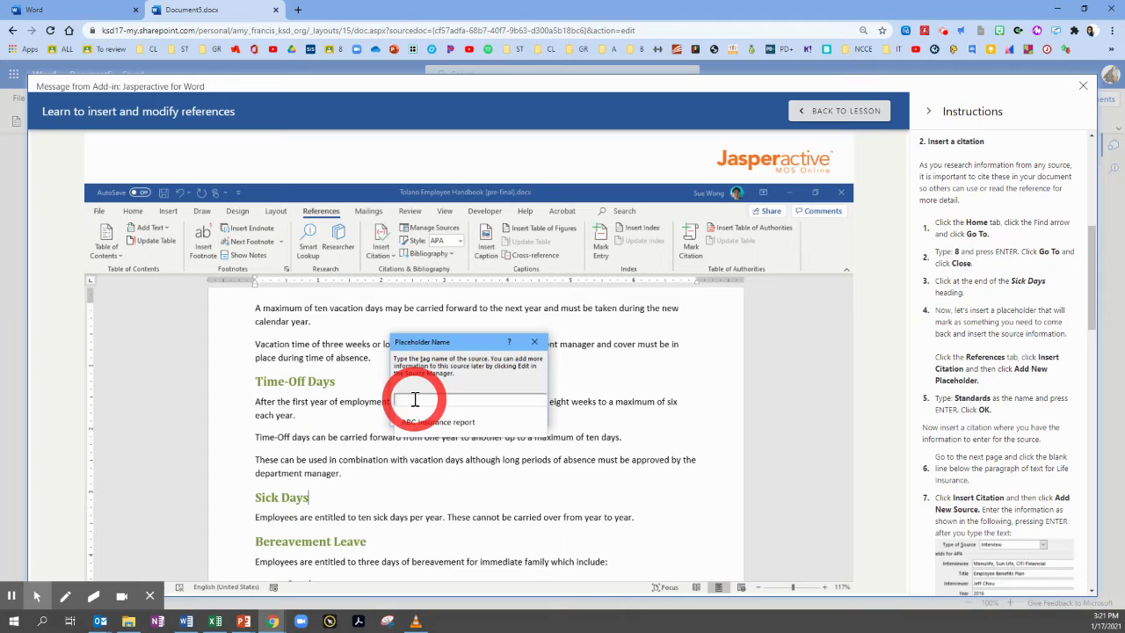
text(S)
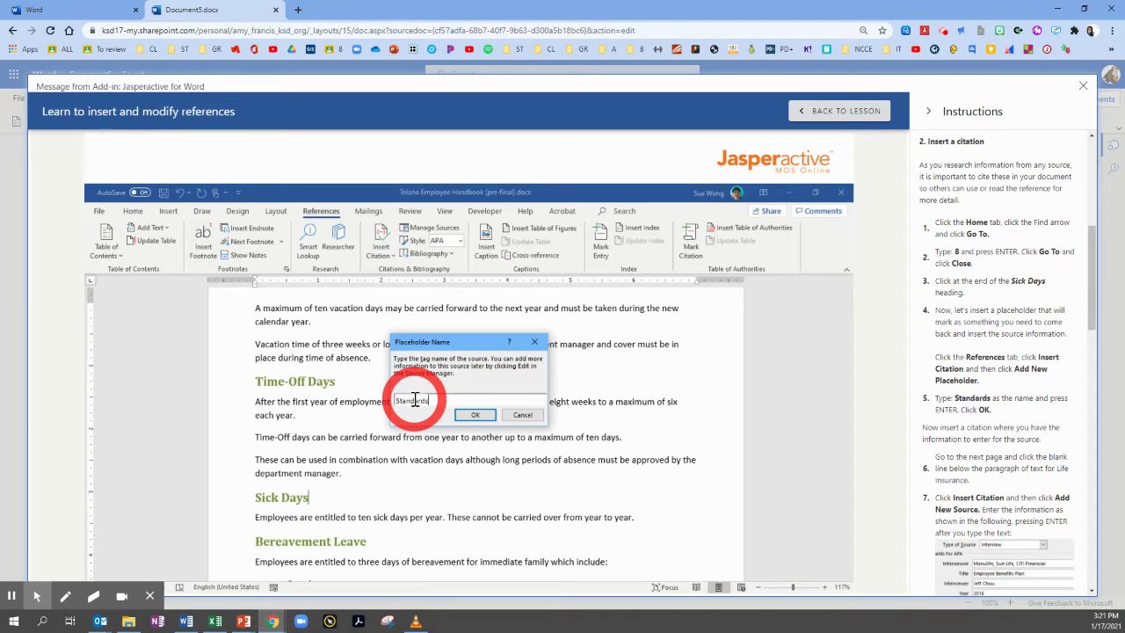
text(tandards)
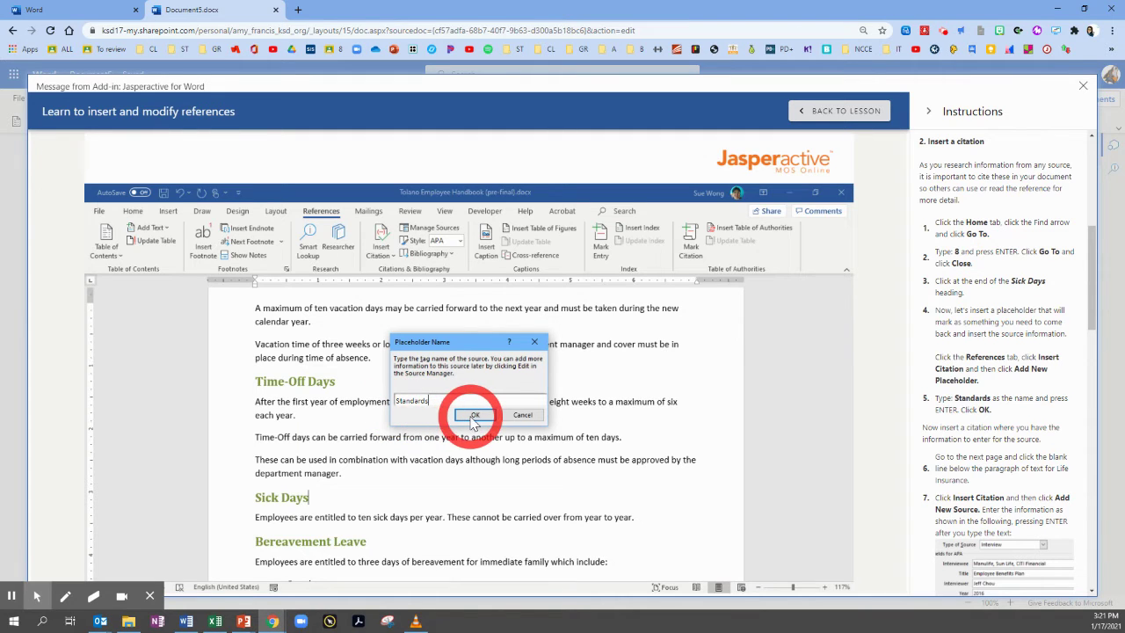
click(474, 415)
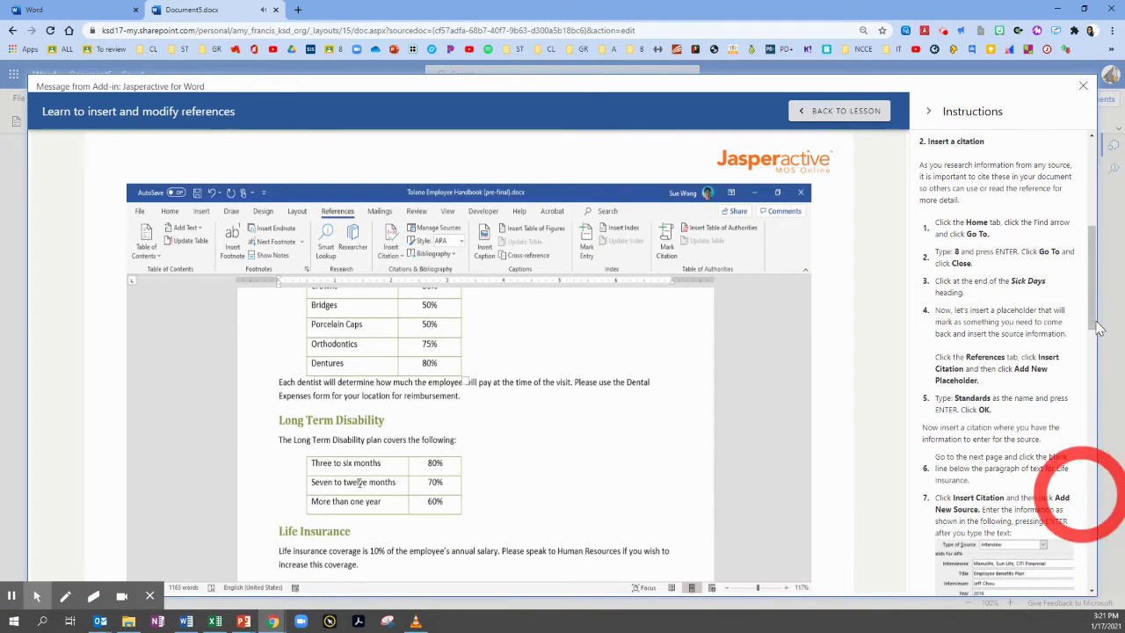
Put the cursor on the blank line below the Life Insurance paragraph and begin adding a new source
drag(1098, 285, 1094, 343)
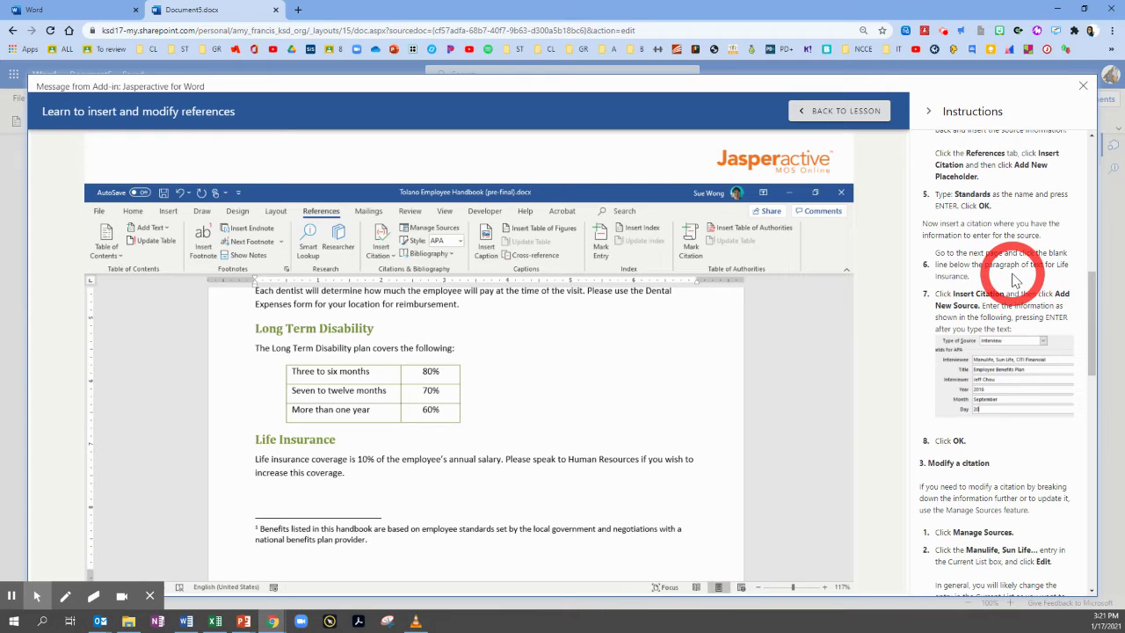
click(263, 498)
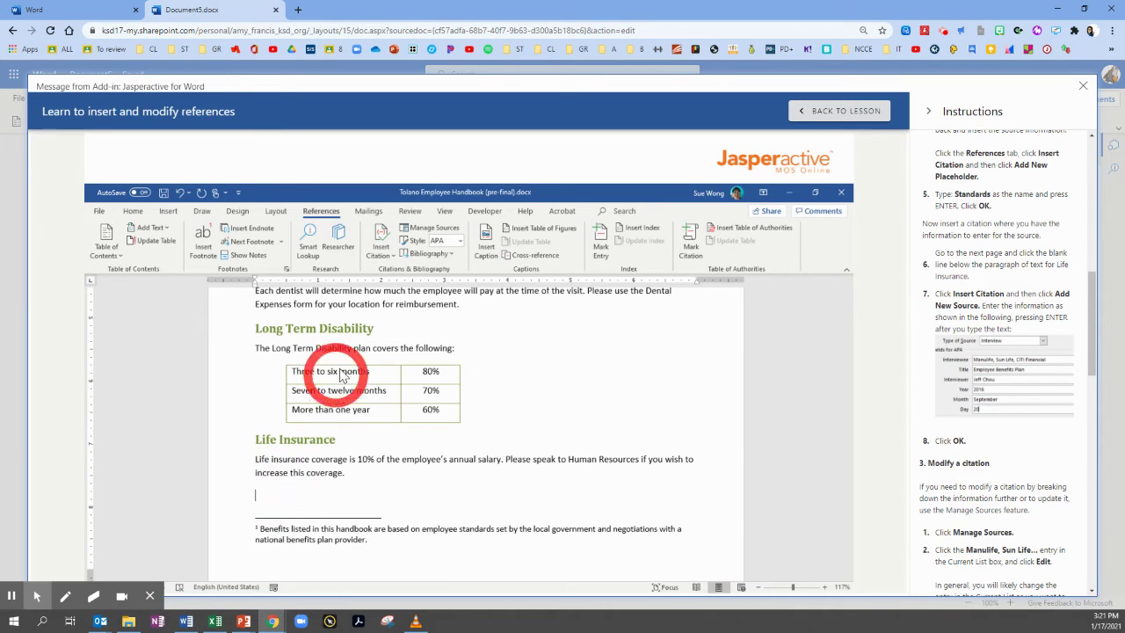
click(381, 256)
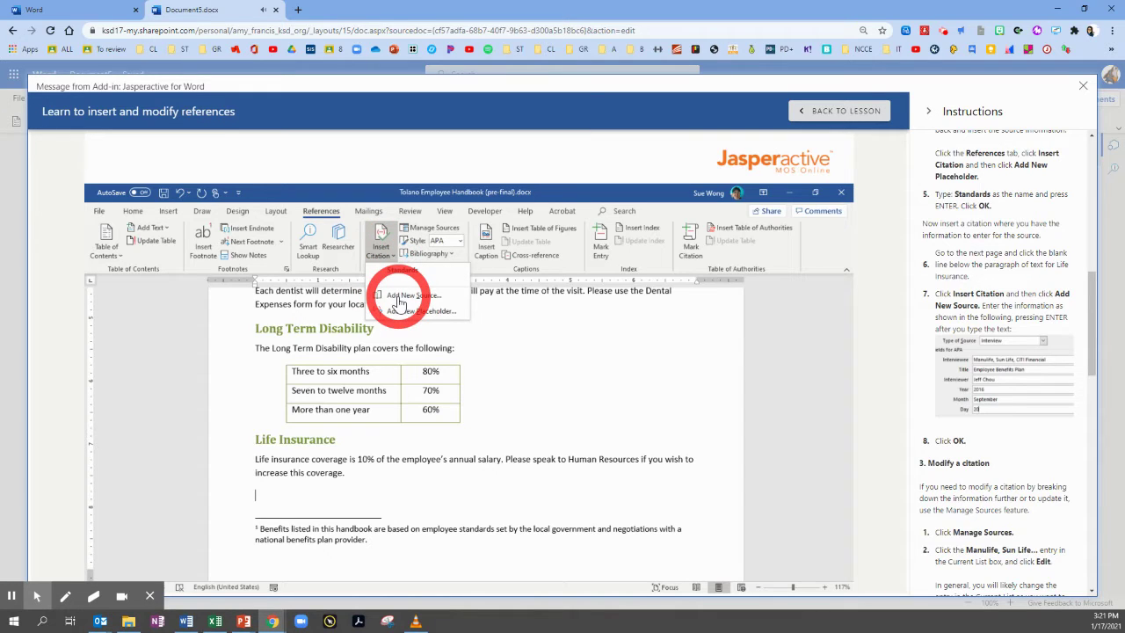
click(399, 299)
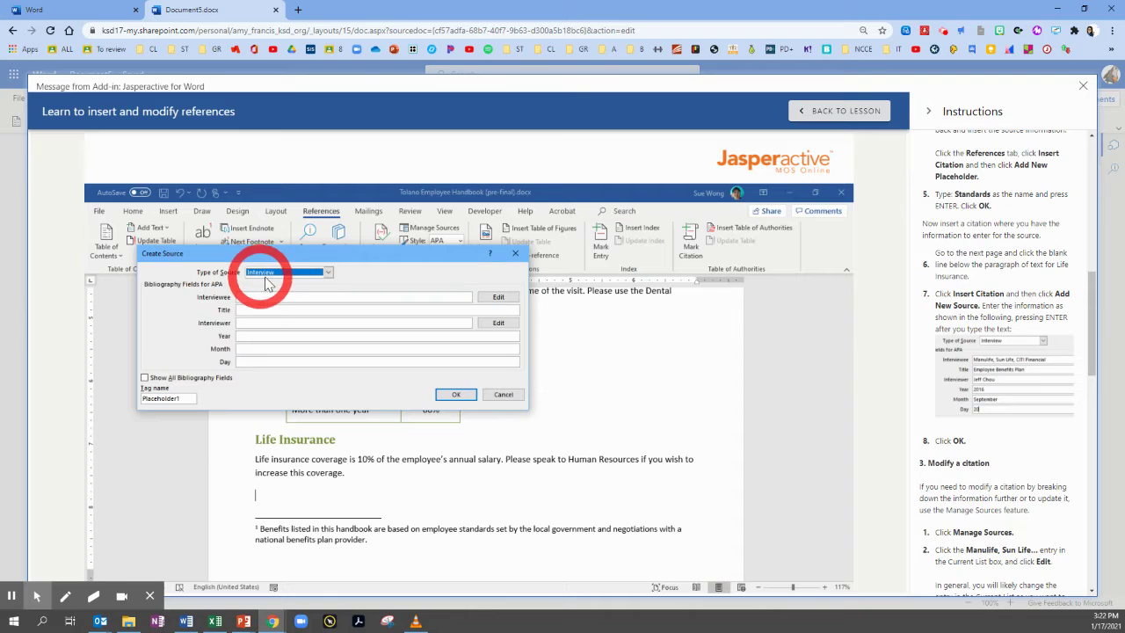
Enter 'Manulife, Sun Life, CITI Financial' in the Interviewee field
click(262, 303)
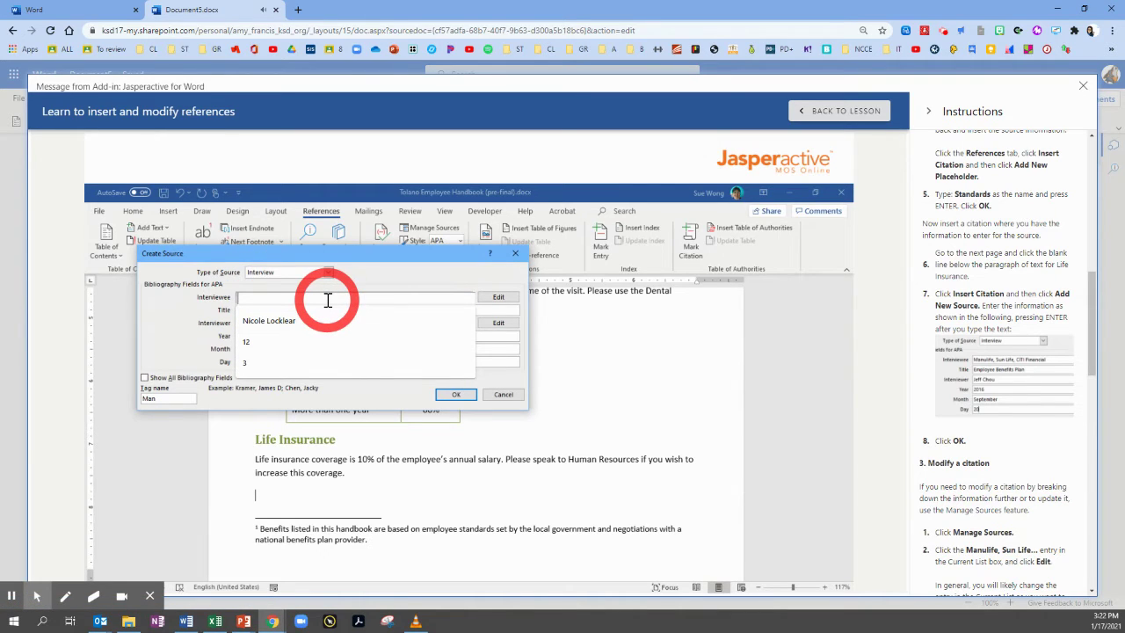
text(Manu)
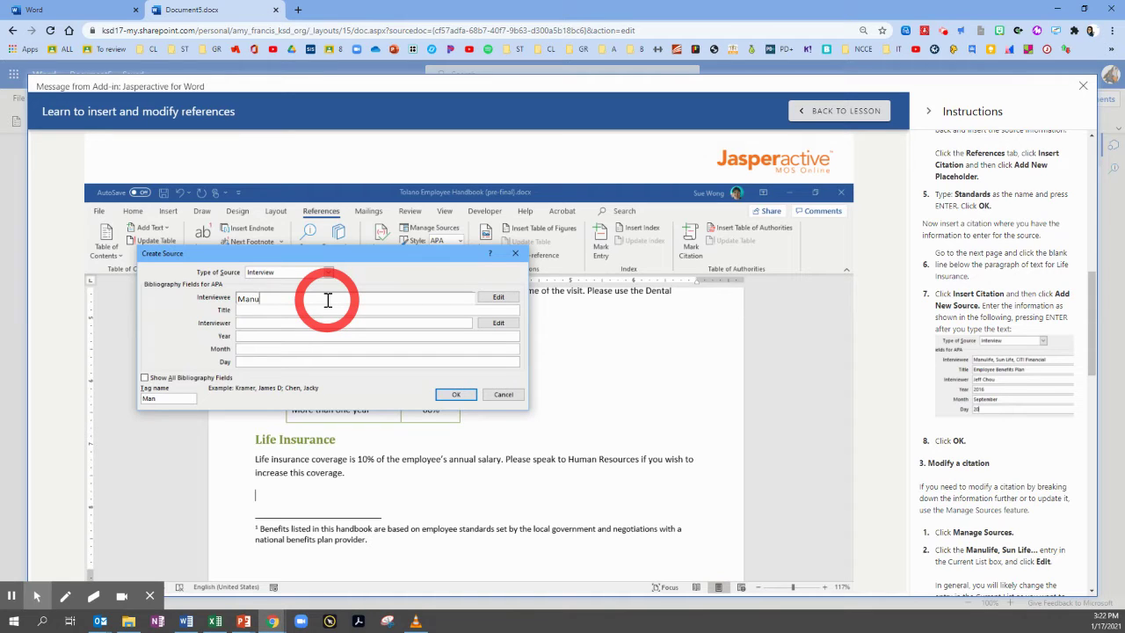
text(life, Sun Life, CITI Financial)
click(449, 392)
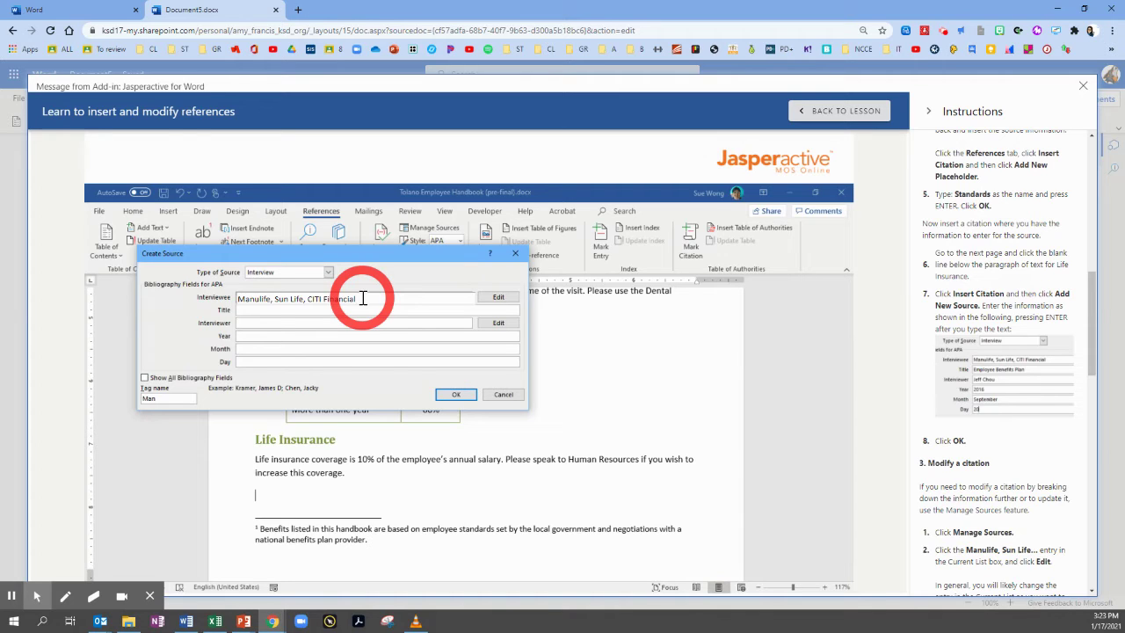
Enter the title 'Employee Benefits Plan' and the interviewer's name
key(Return)
click(254, 309)
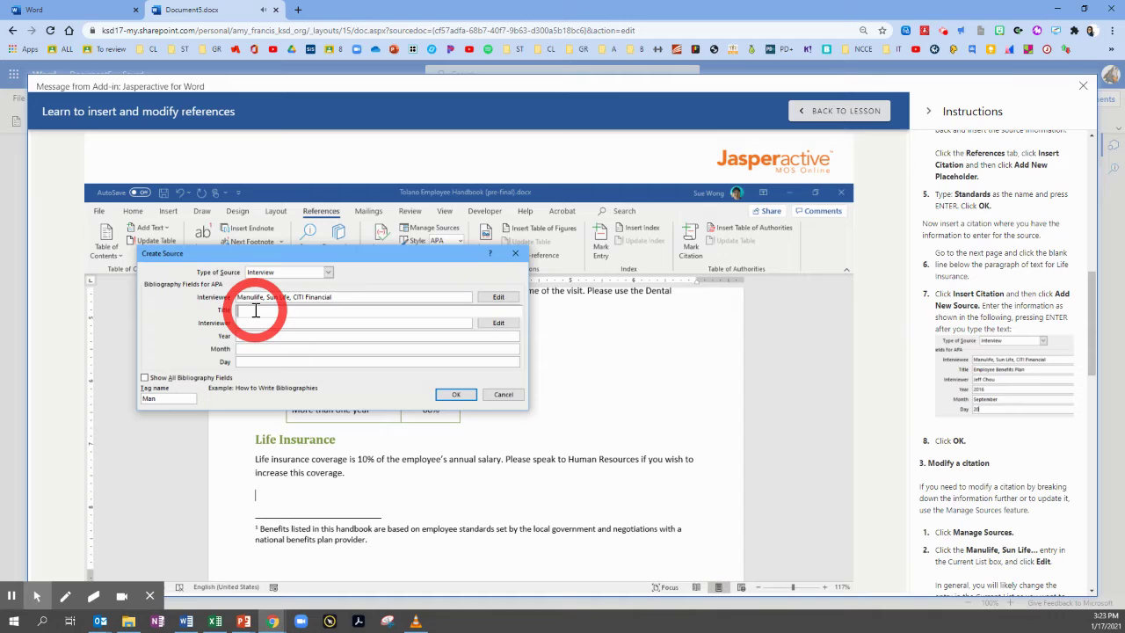
text(Employee Benefits Plan)
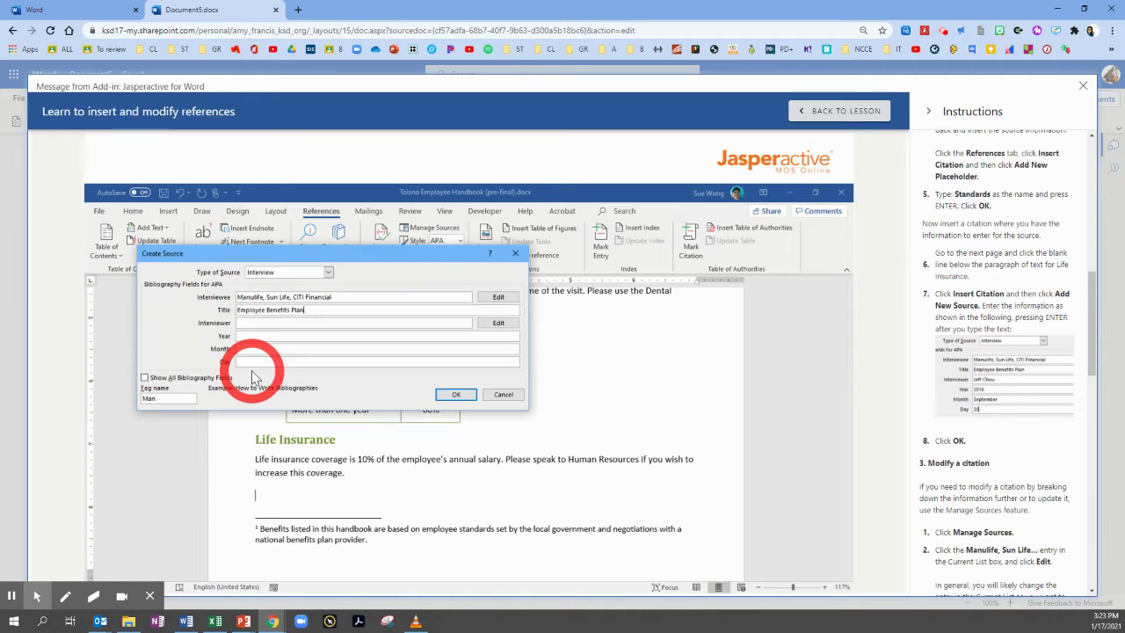
click(248, 322)
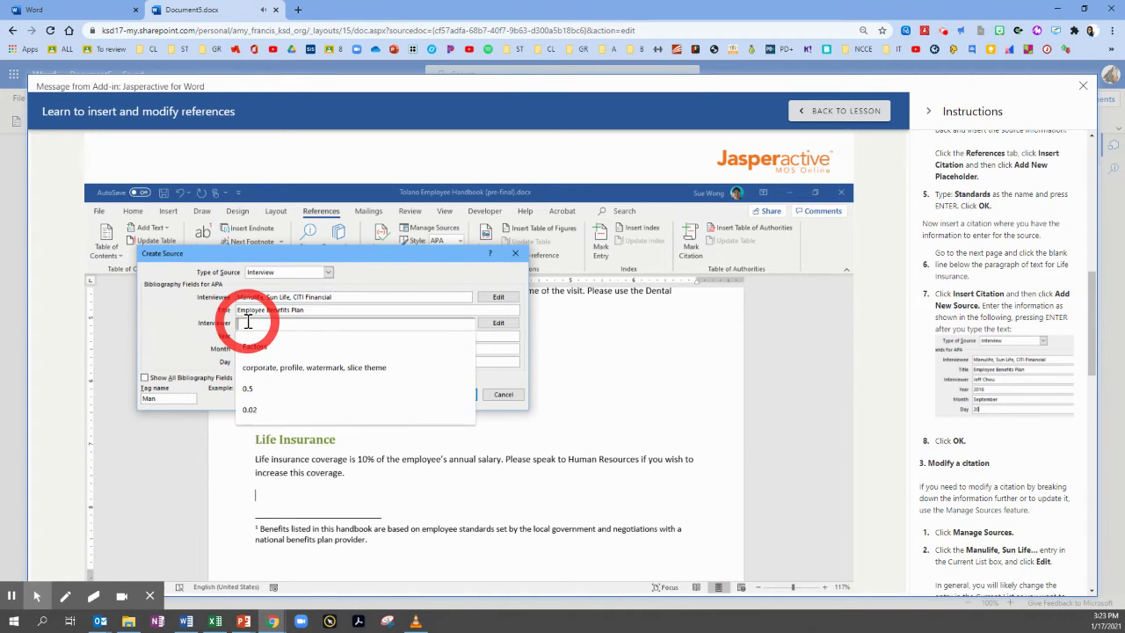
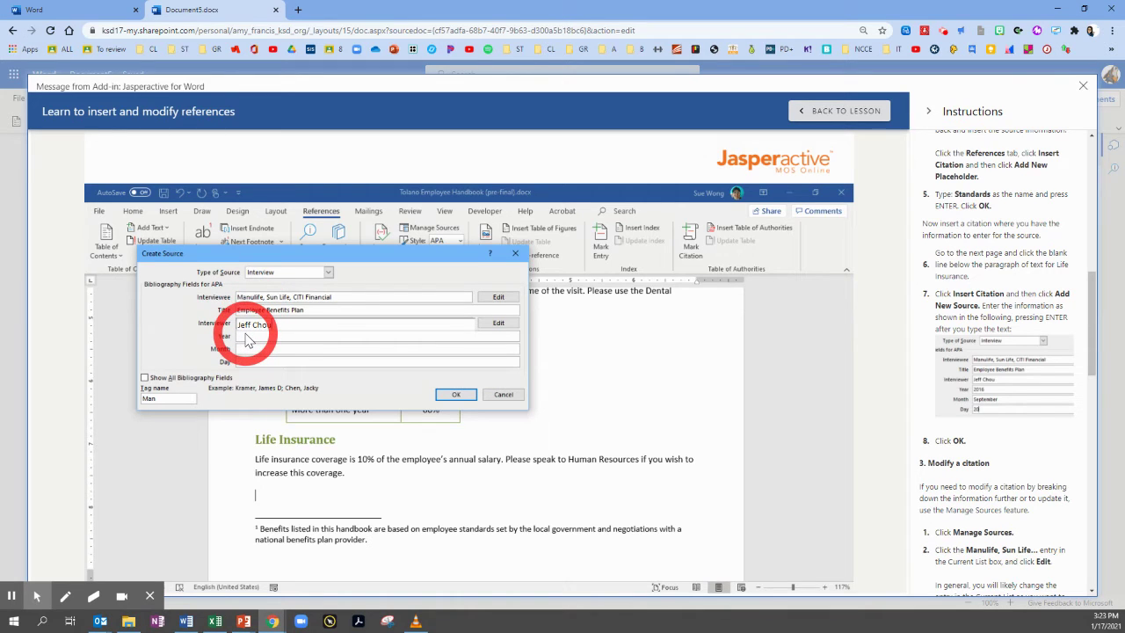
Enter the interview date: year 2016, month September, day 20
click(247, 336)
text(201620)
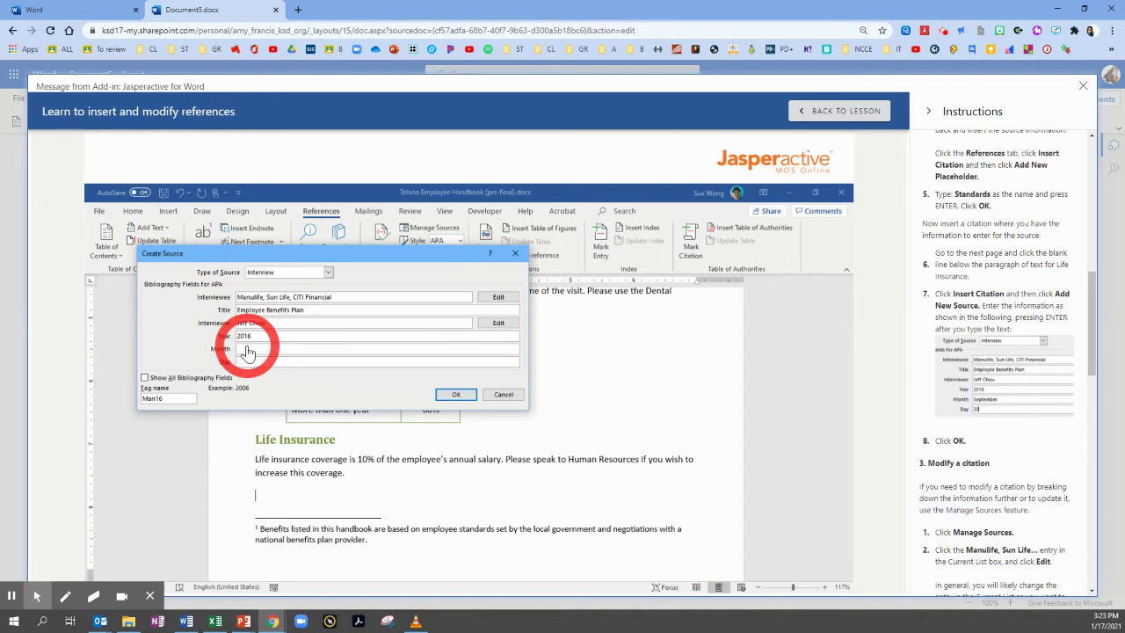
click(248, 350)
text(Se)
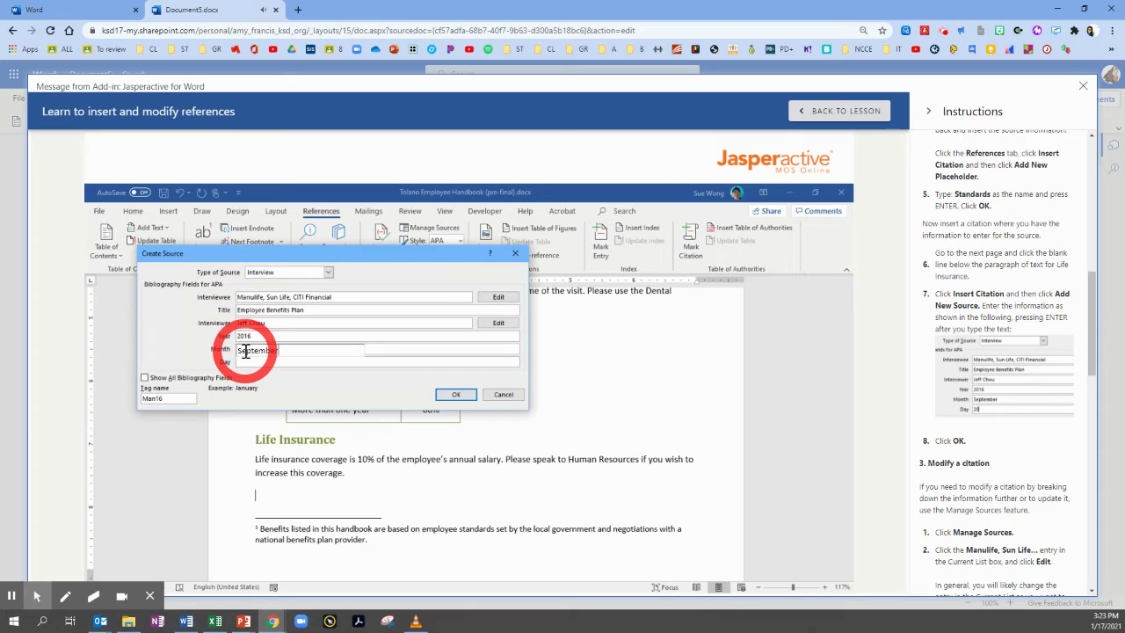
text(ptember)
click(245, 364)
text(20)
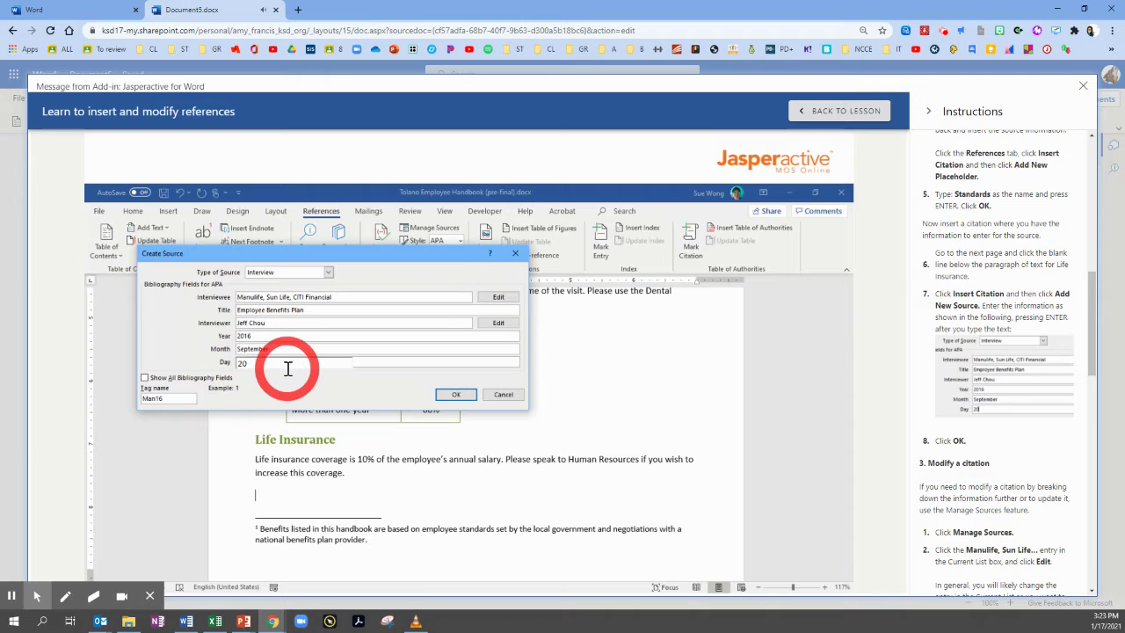
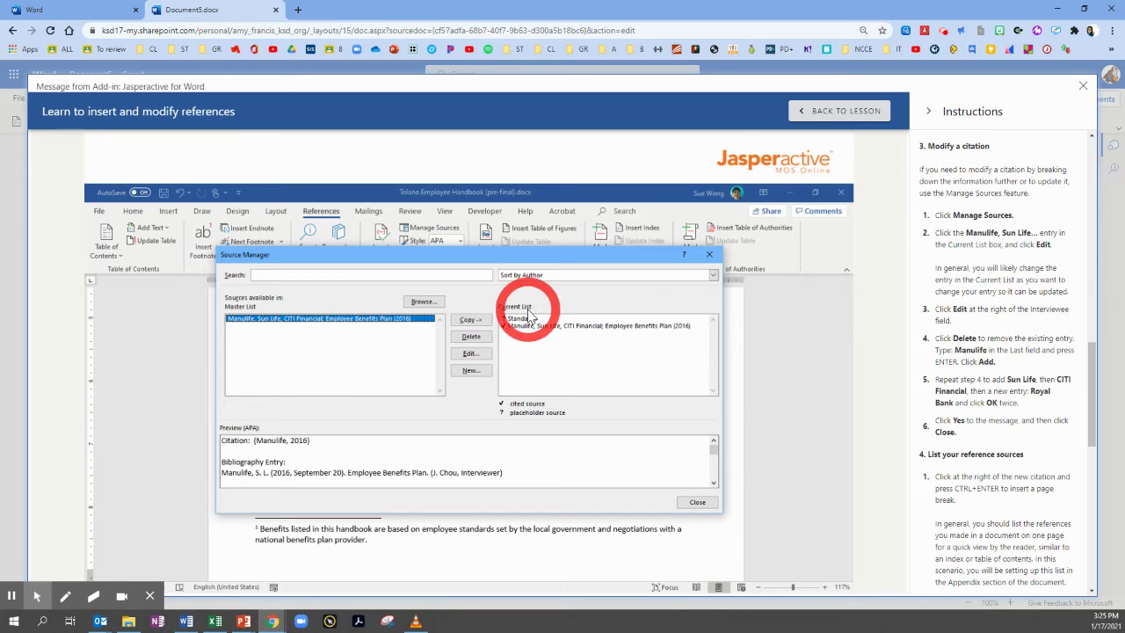
Open the Manulife source's interviewee names for editing from Source Manager
click(519, 327)
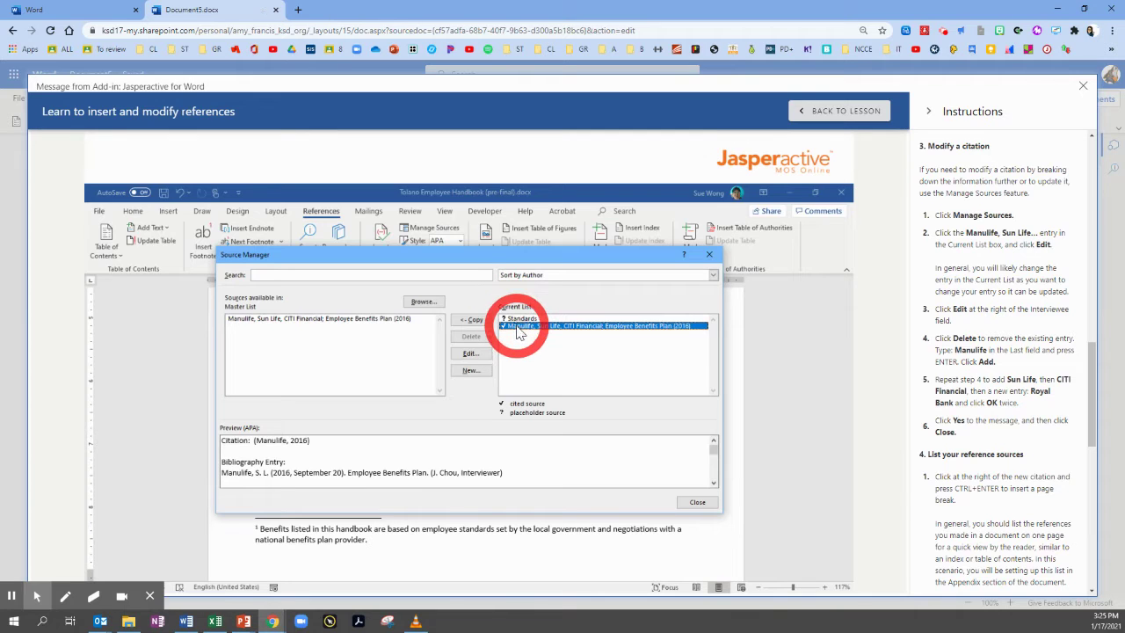
click(471, 355)
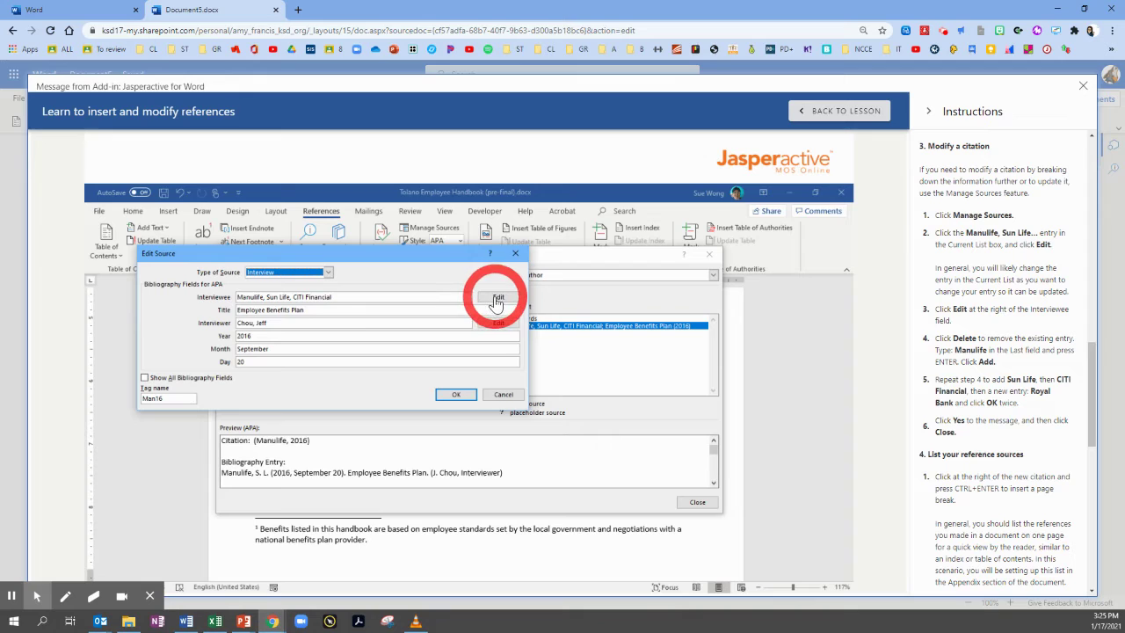
click(498, 299)
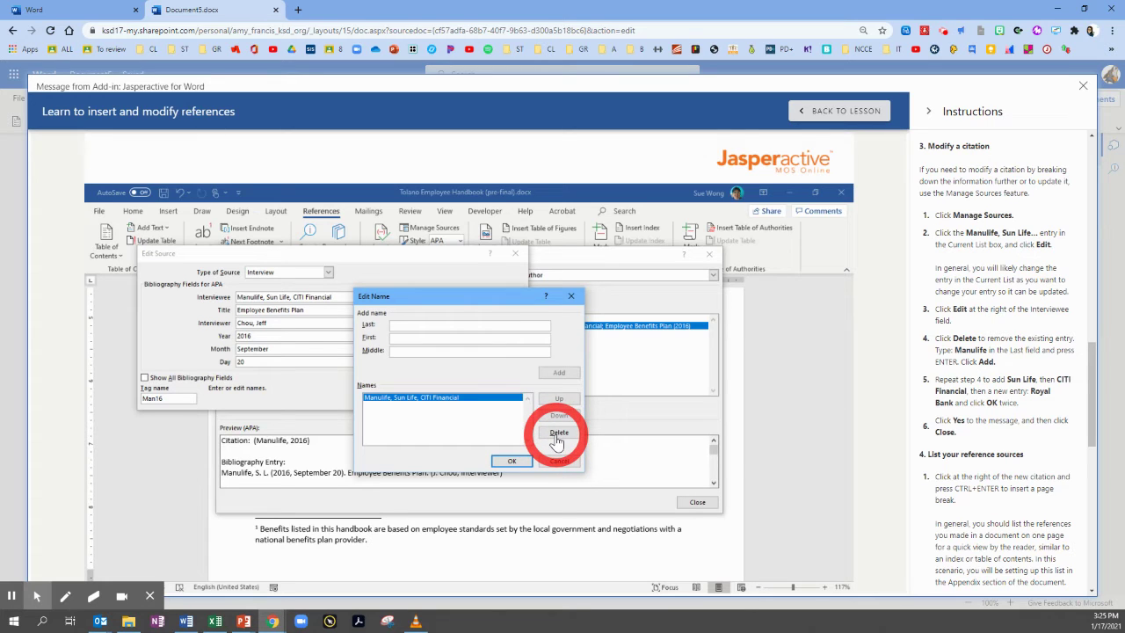
Replace the combined interviewee entry with separate last names Manulife and Sun Life
click(556, 435)
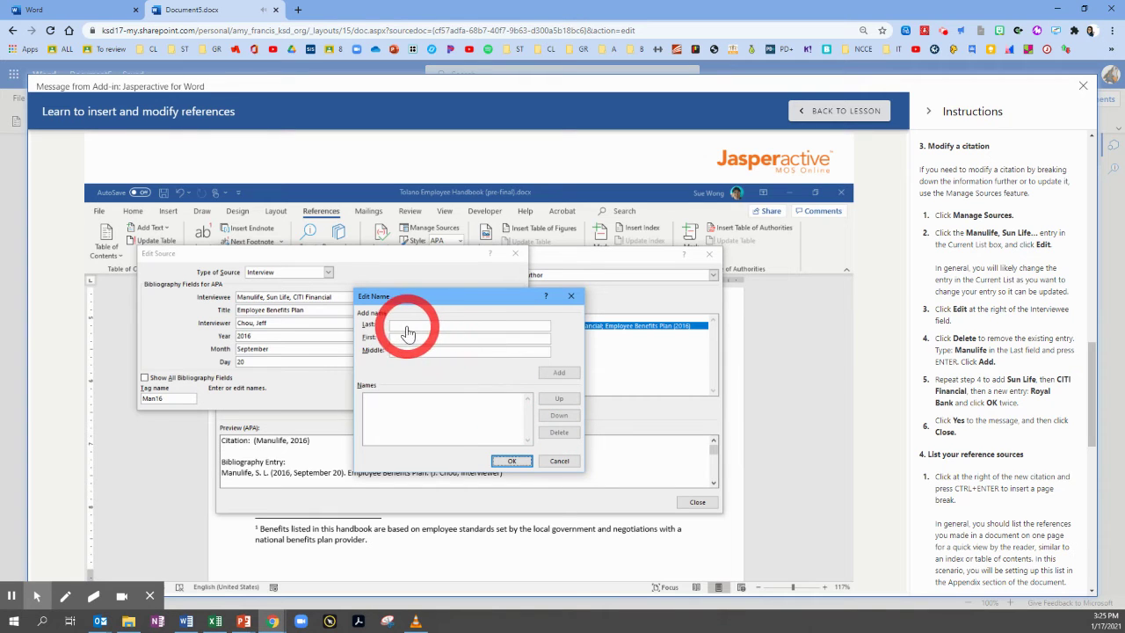
click(400, 327)
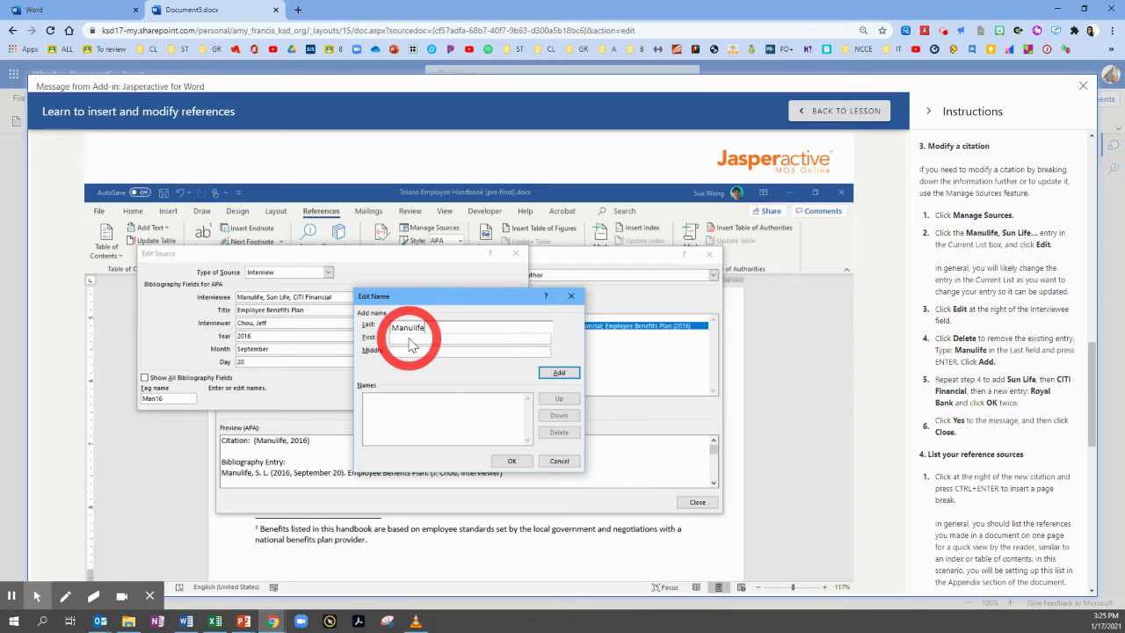
click(565, 375)
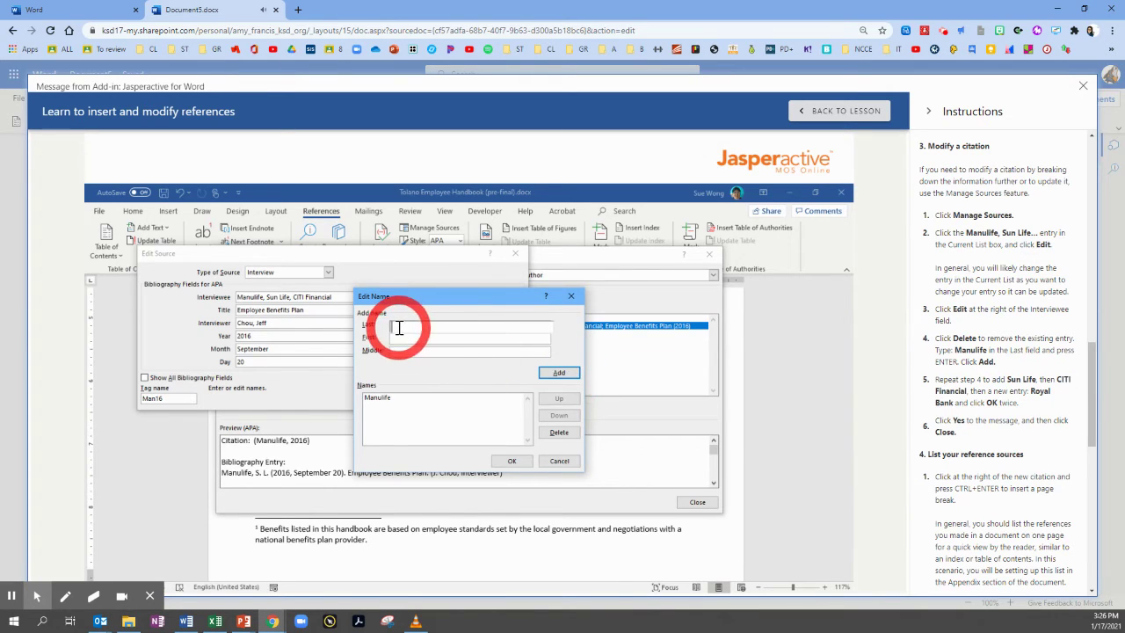
text(Sun Life)
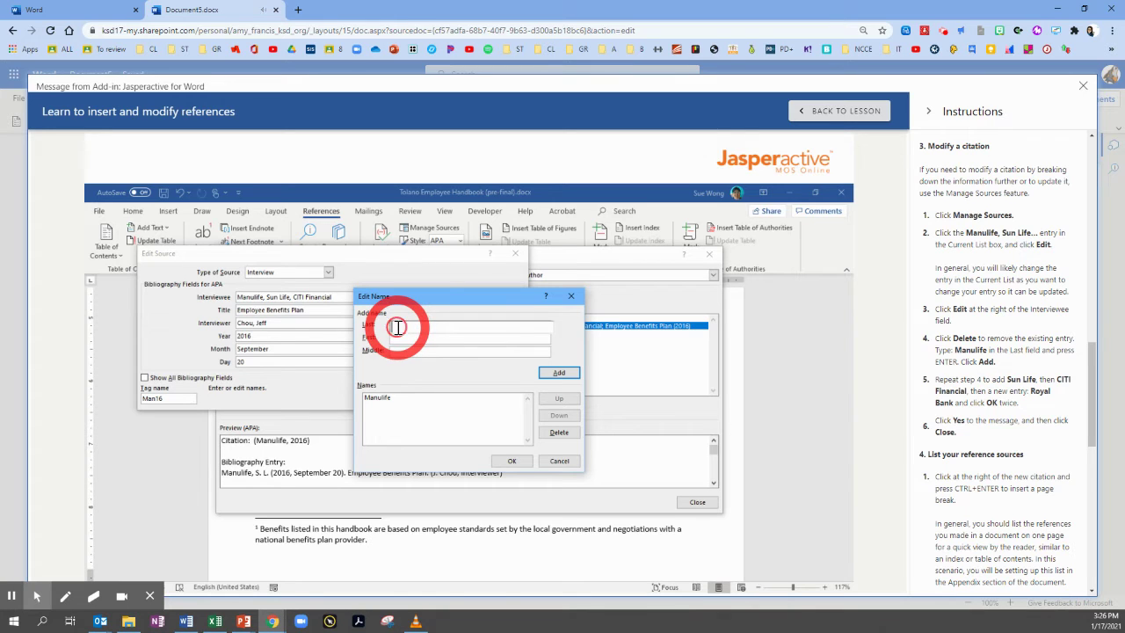
click(560, 375)
Add CITI Financial and Royal Bank as further interviewee last names and confirm
click(400, 328)
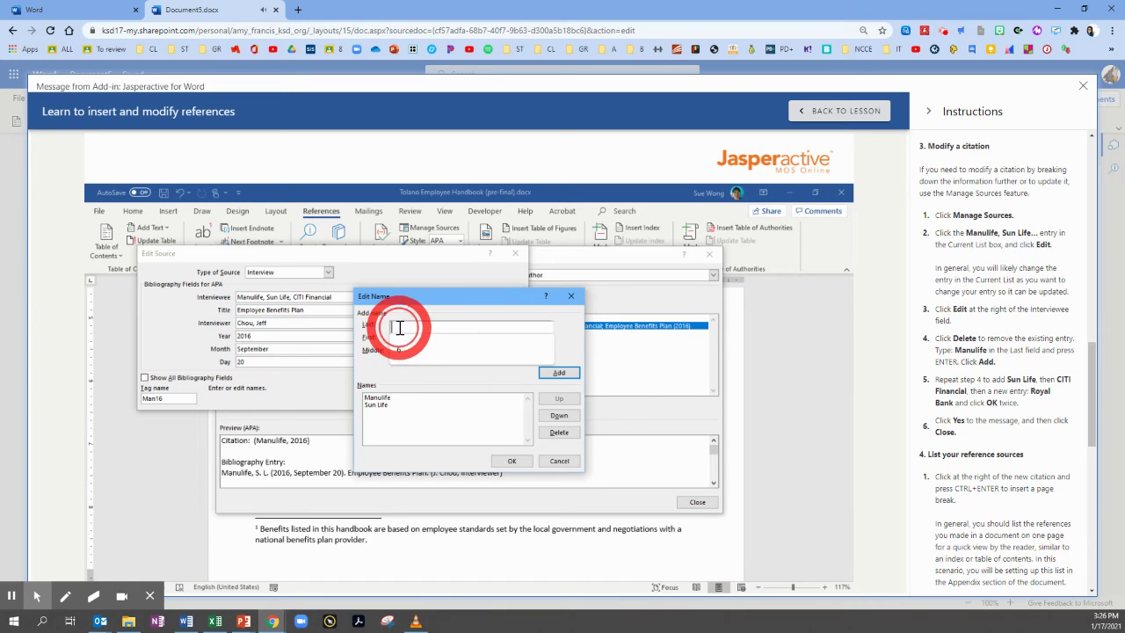
text(CITI F)
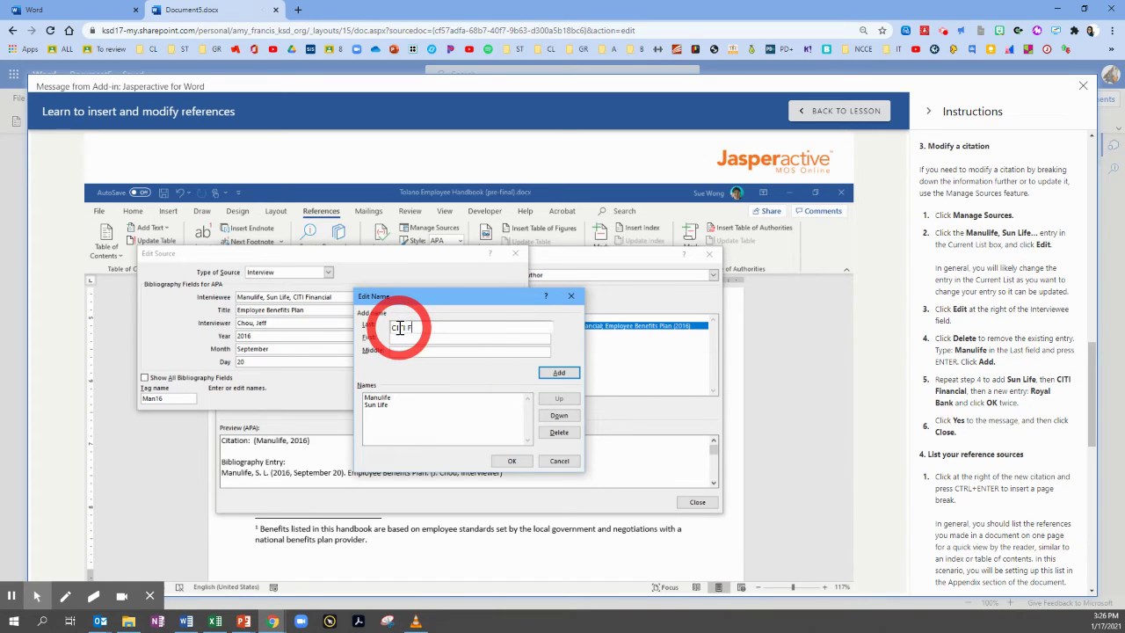
text(inancial)
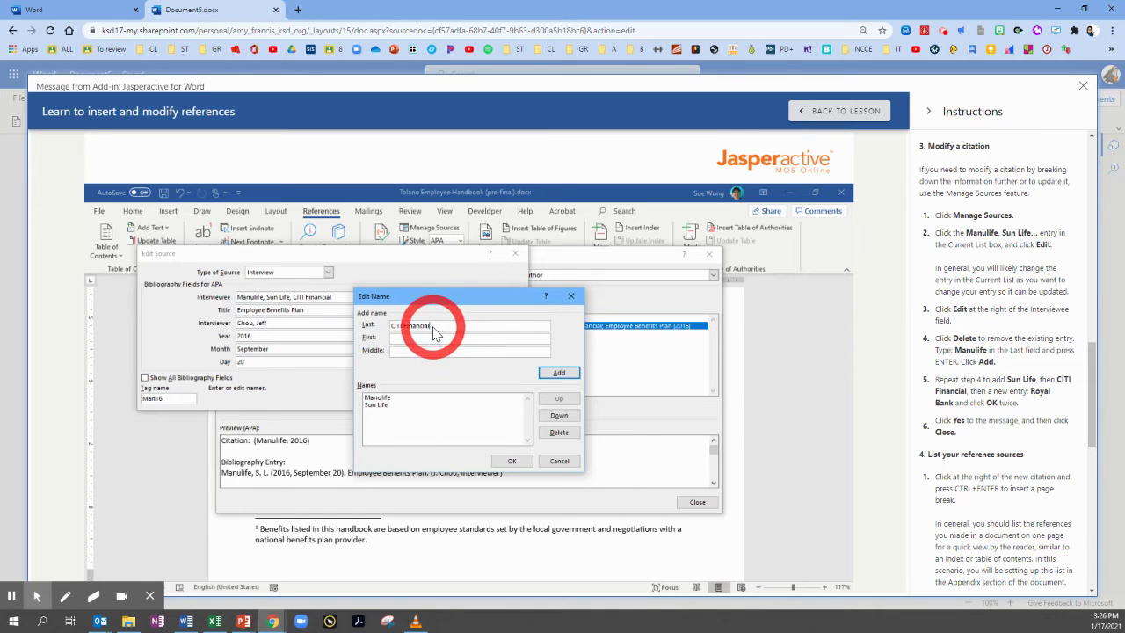
click(558, 373)
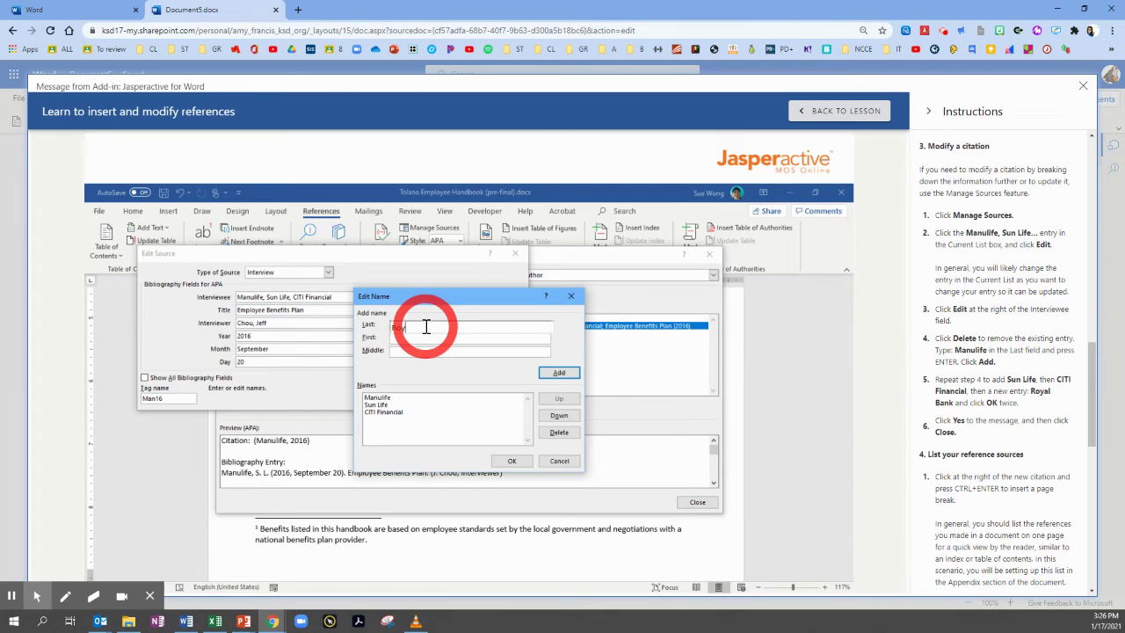
click(427, 327)
text(Royal Bank)
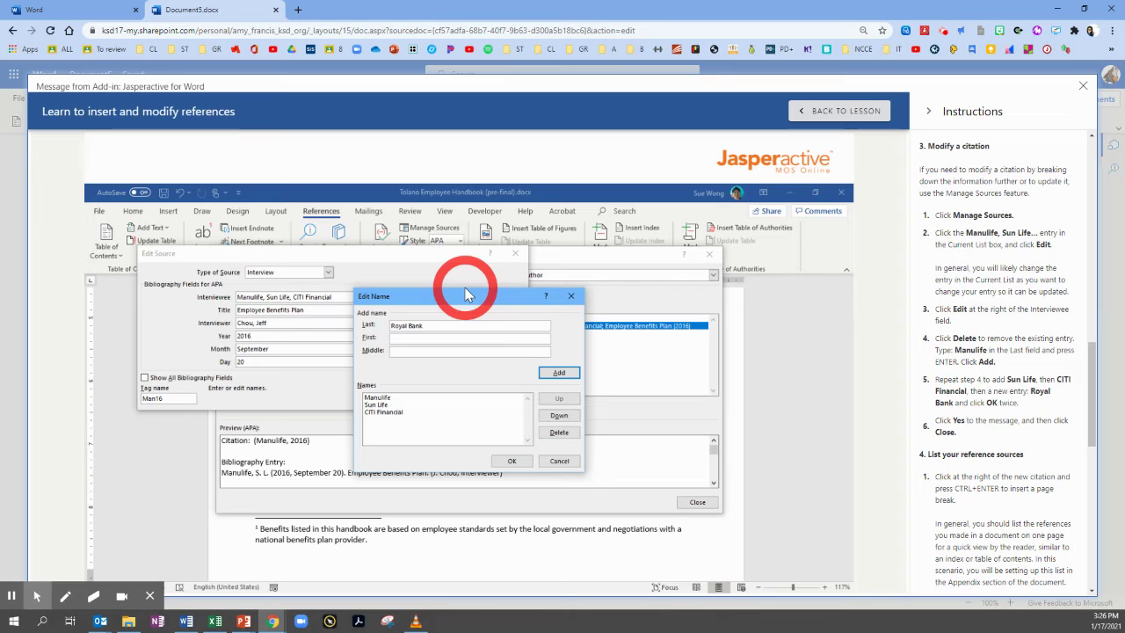
click(559, 372)
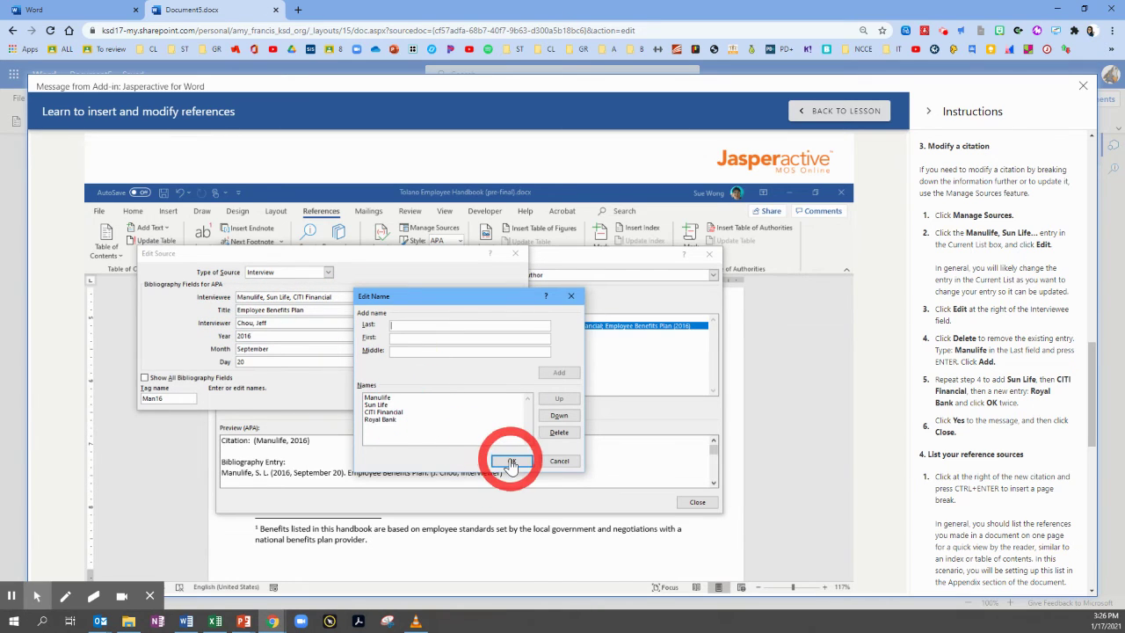
click(512, 463)
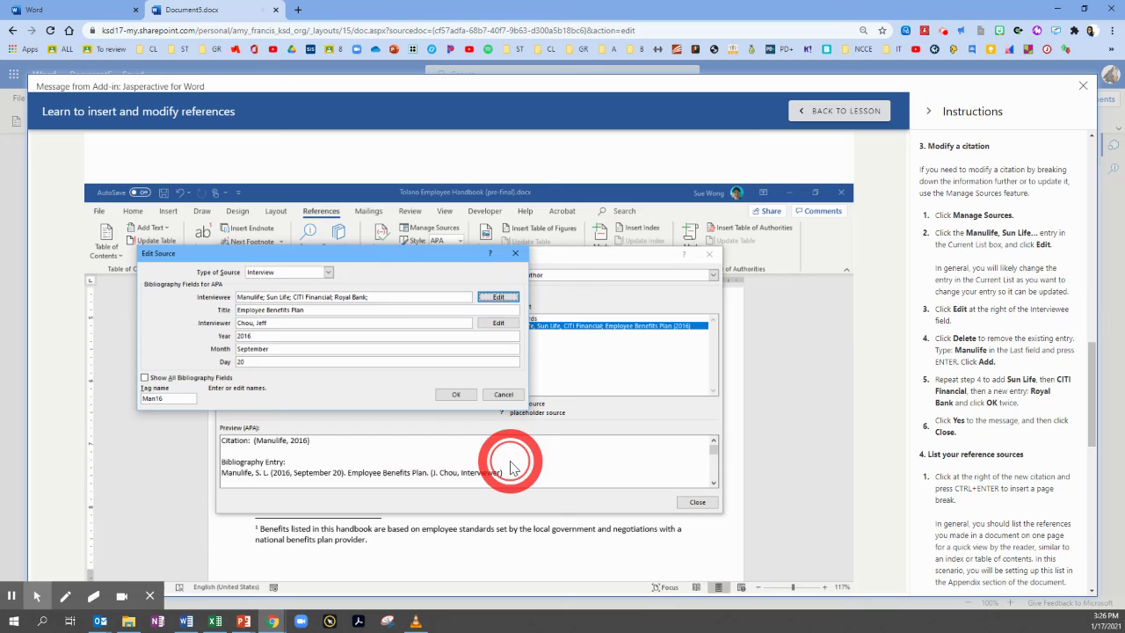
Save the source changes to both lists and close Source Manager, updating the citation
click(456, 397)
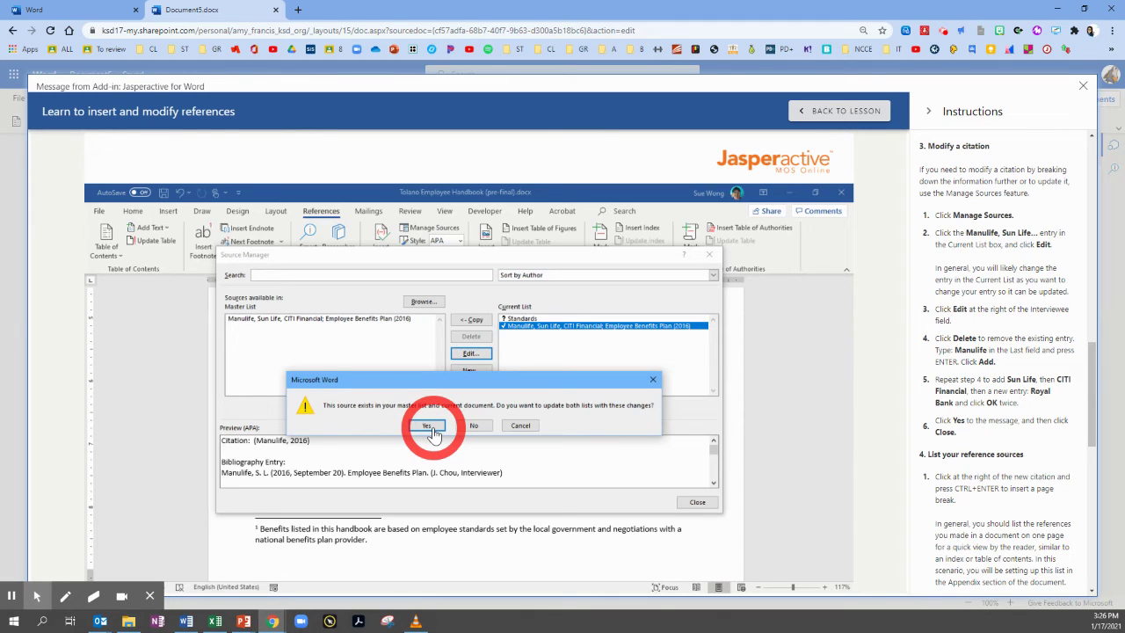
click(430, 429)
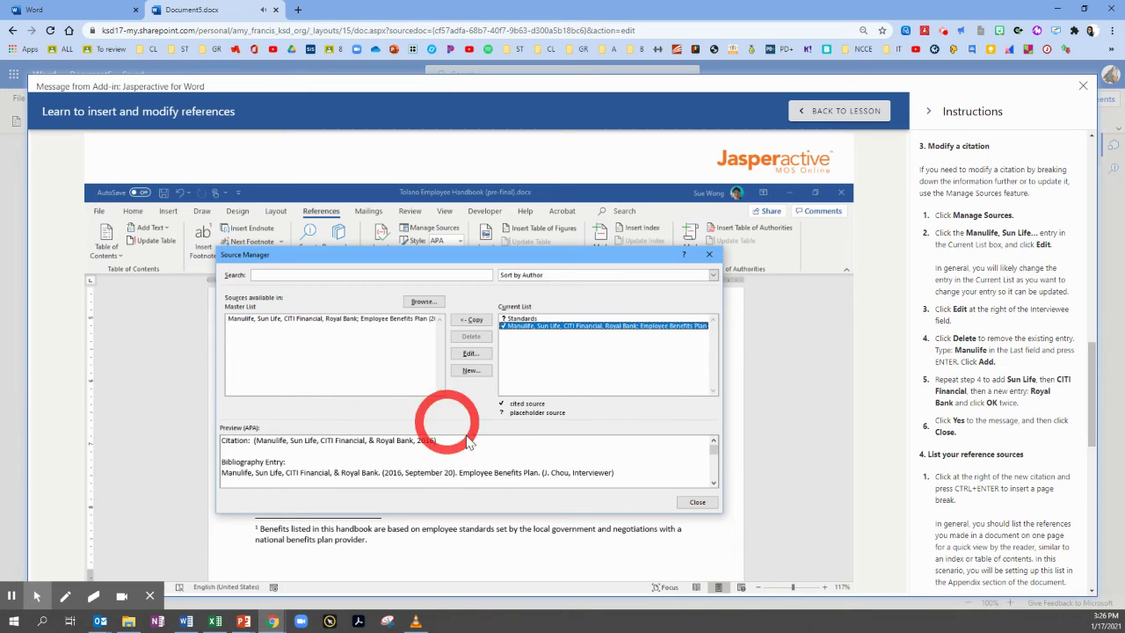
click(695, 504)
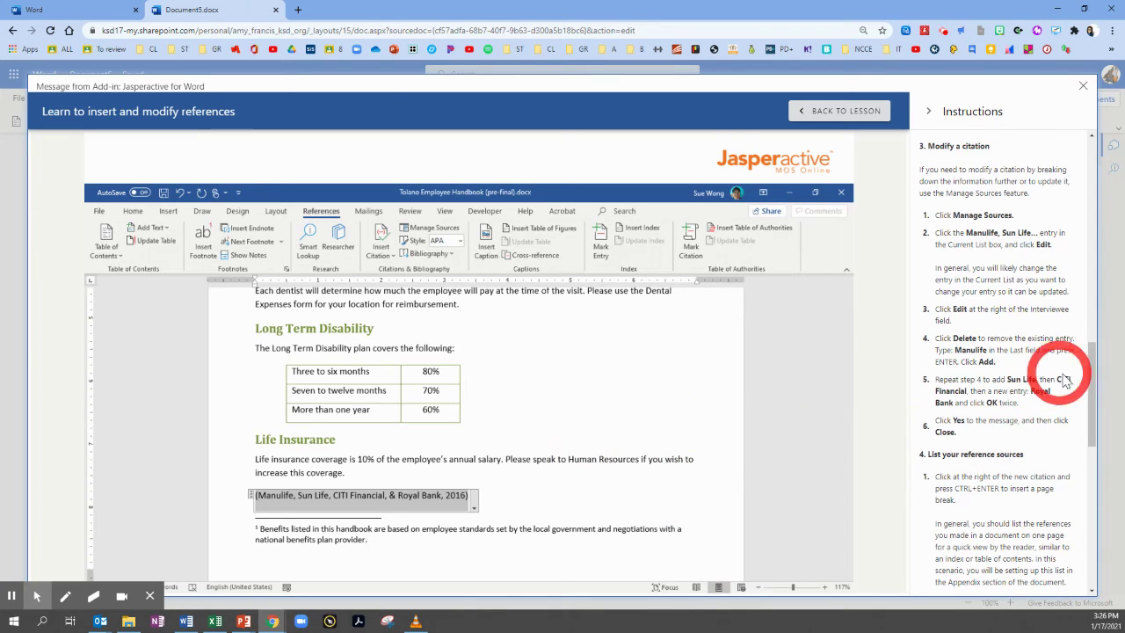
Insert a page break right after the citation to start a new blank page
drag(1094, 380, 1096, 450)
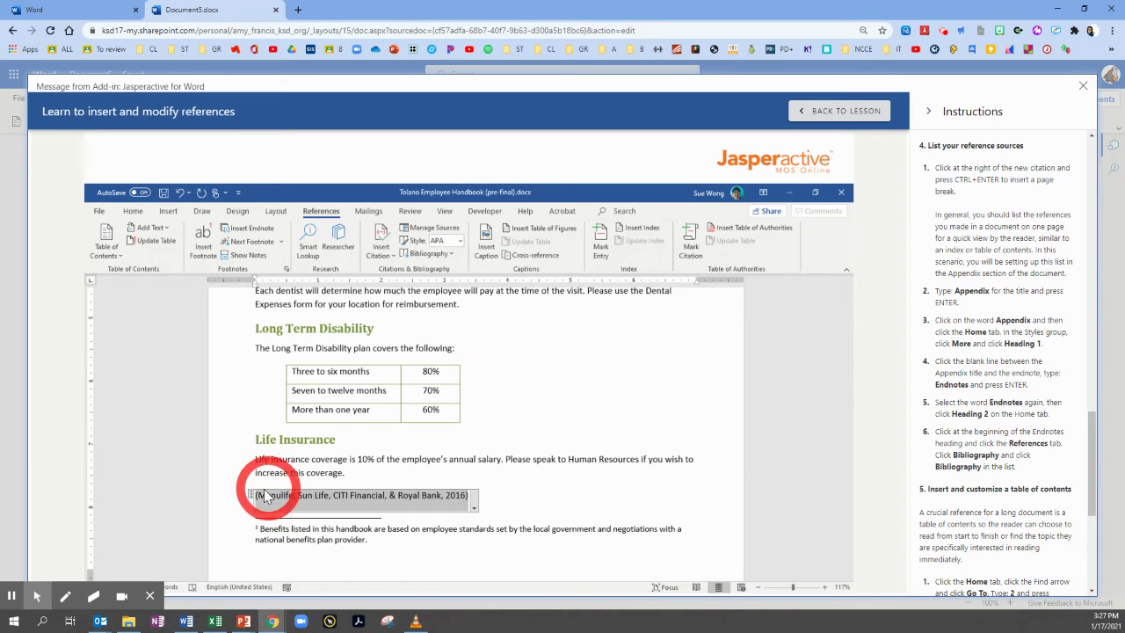
click(475, 502)
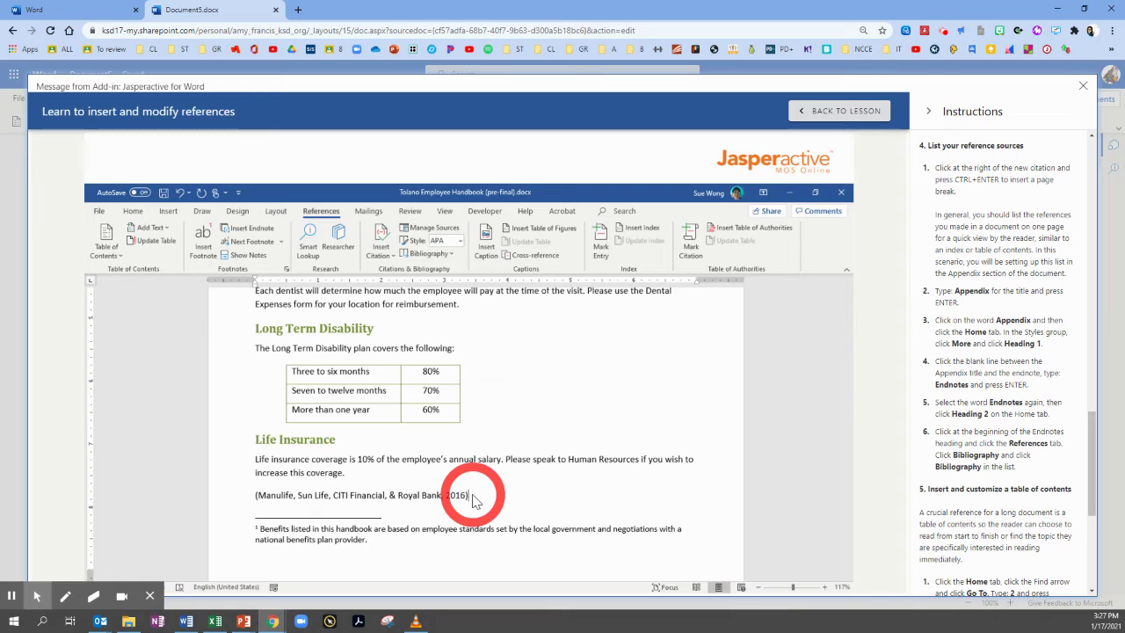
key(ctrl+Return)
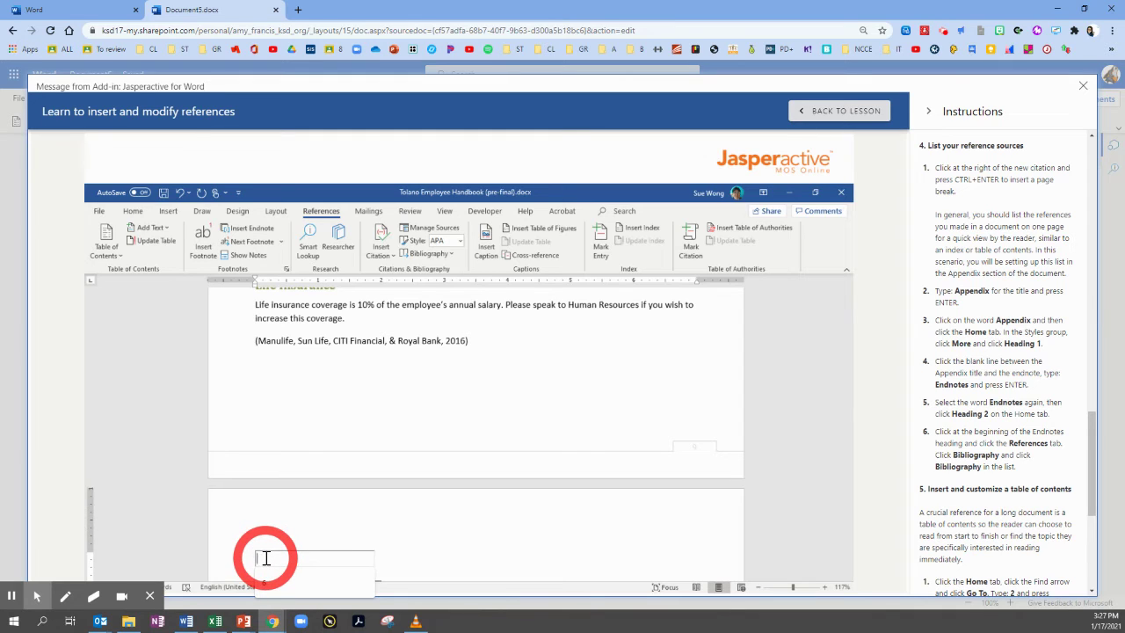
Type the title 'Appendix' at the top of the new page with a new line below
text(Appendix)
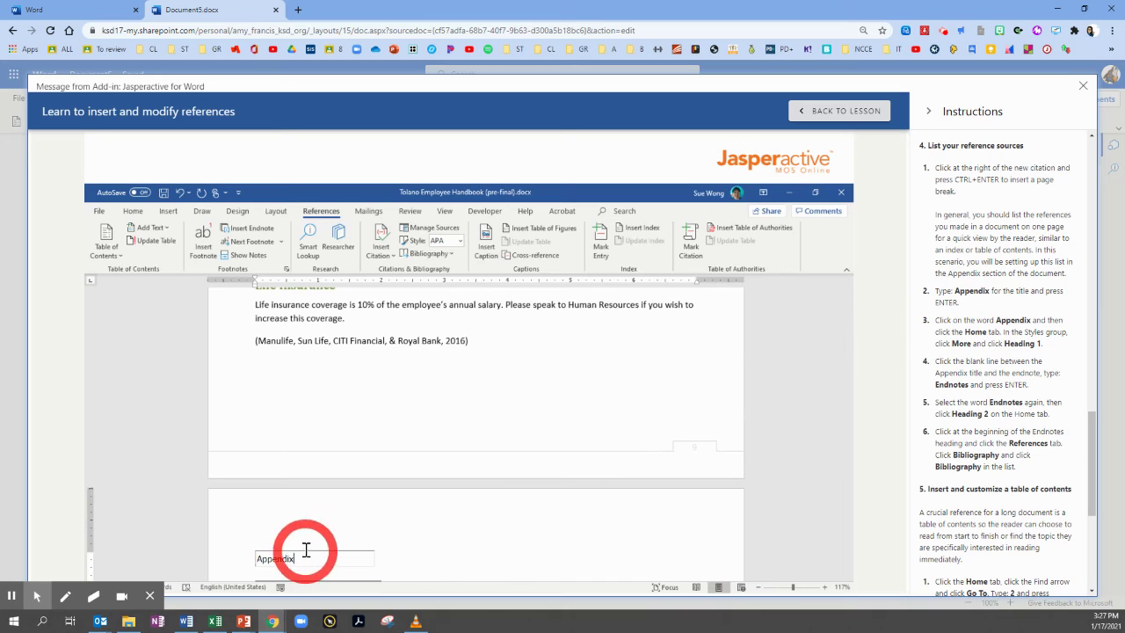
key(Return)
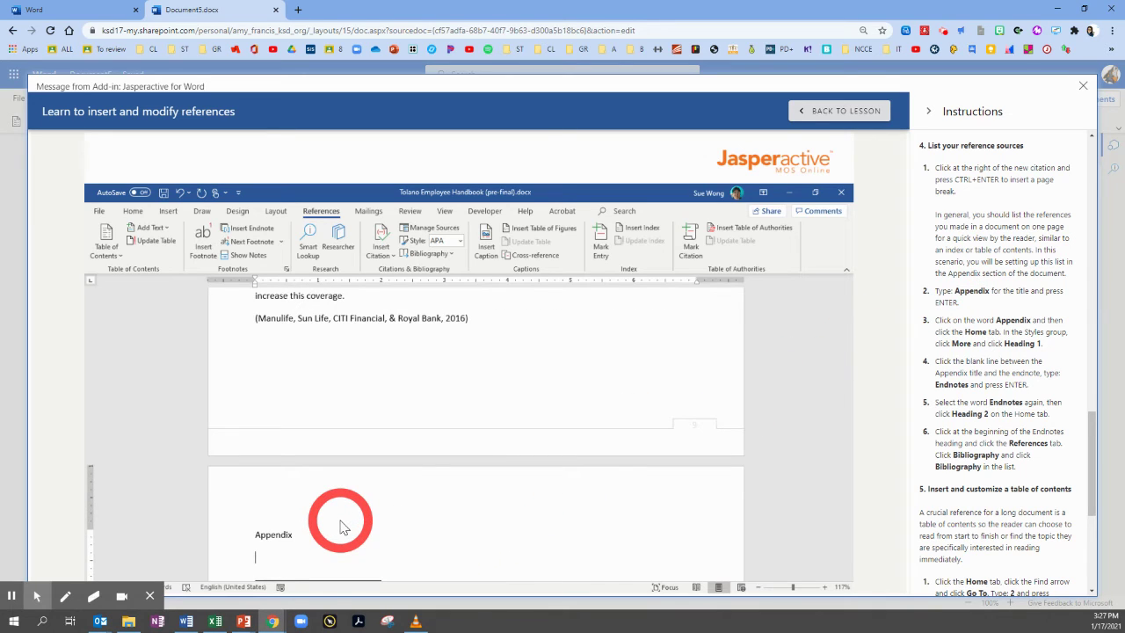
click(266, 540)
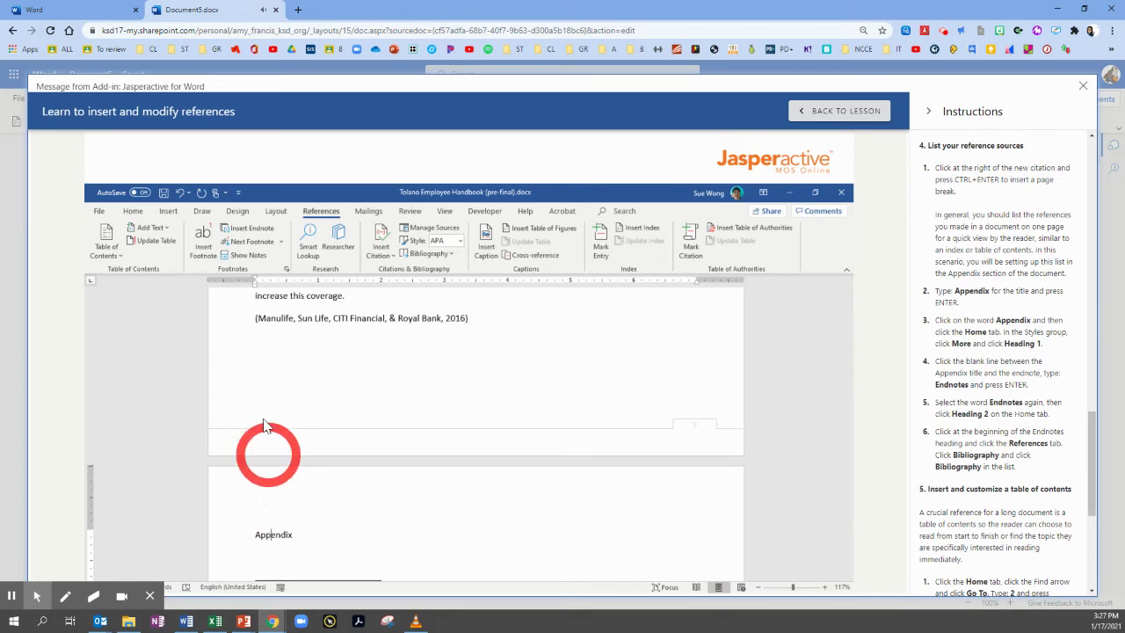
Apply Heading 1 to Appendix and type 'Endnotes' on the line beneath it
click(132, 213)
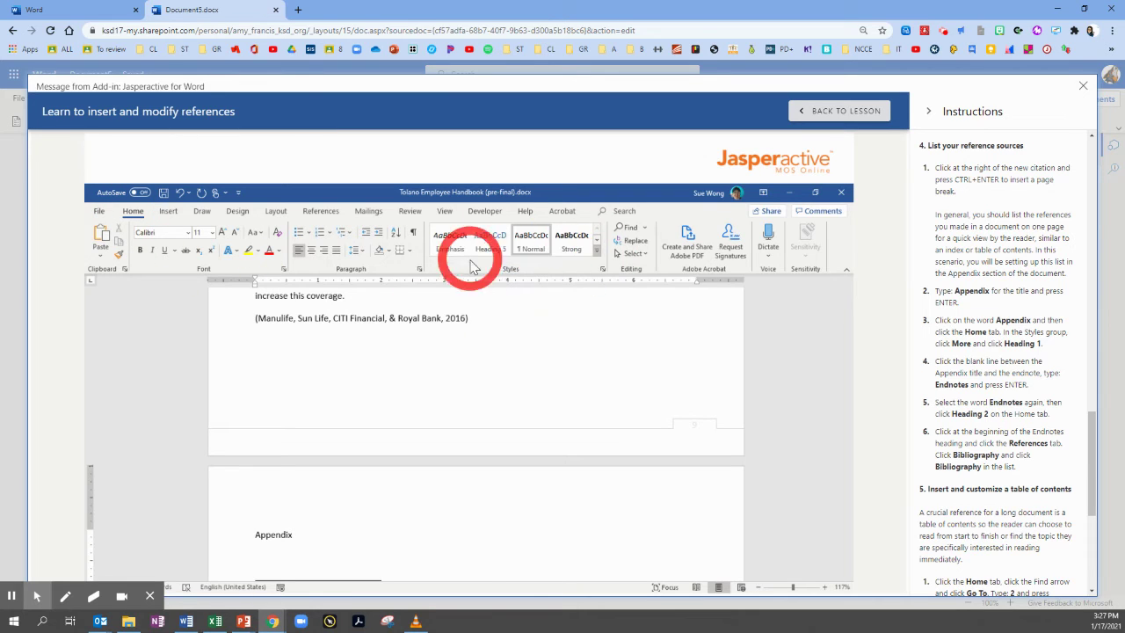
click(596, 256)
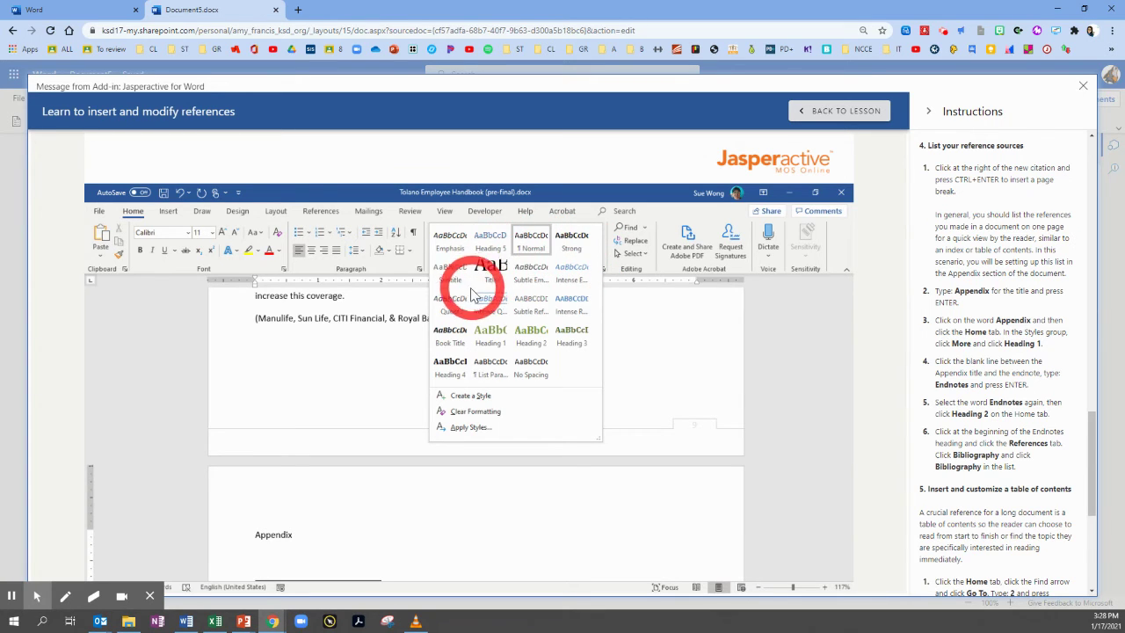
click(490, 334)
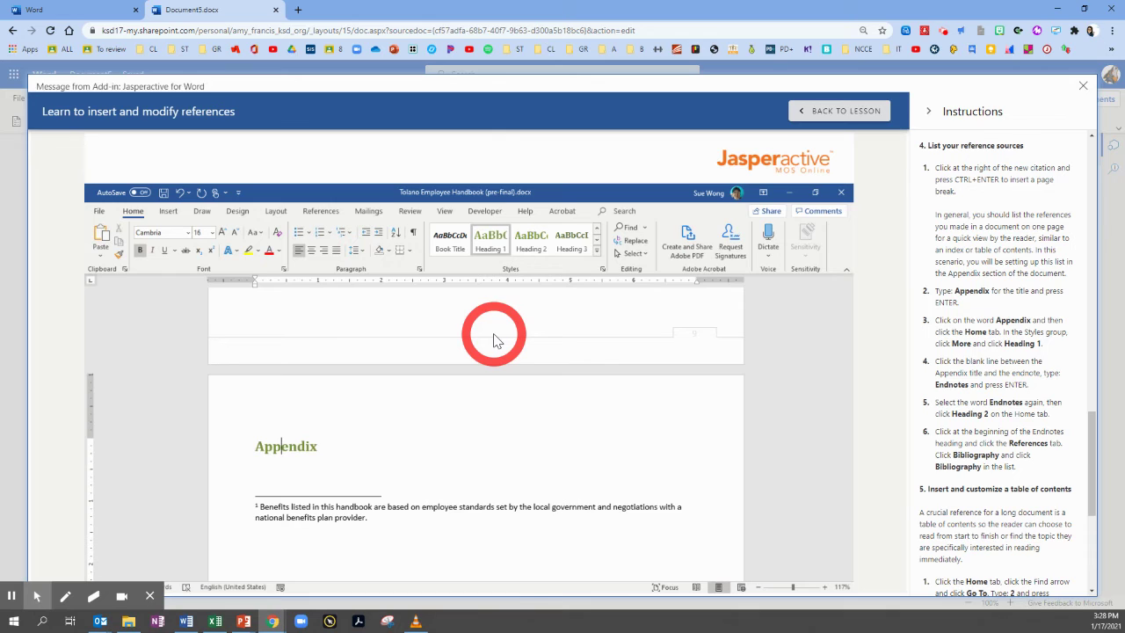
click(257, 470)
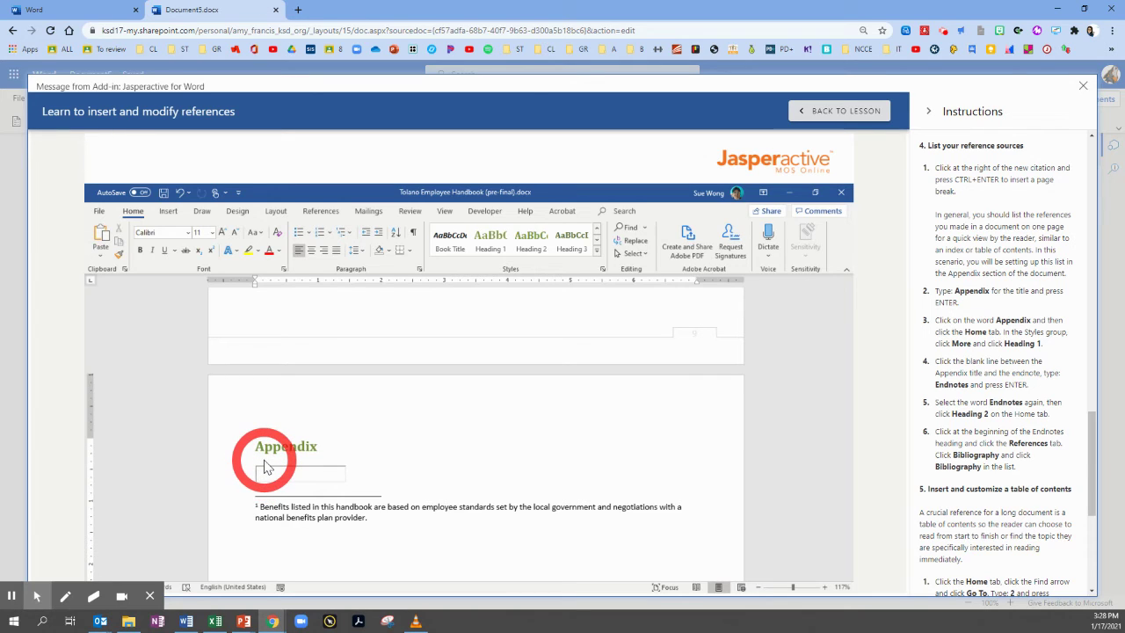
text(Endnotes)
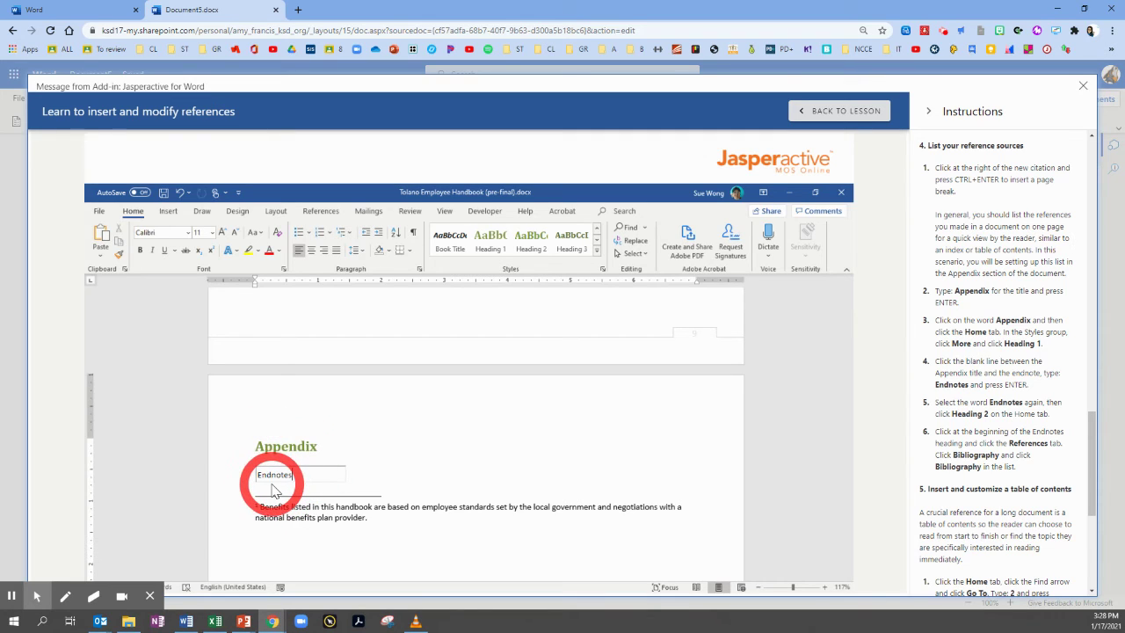
Format Endnotes as a Heading 2 on its own line beneath Appendix
key(Return)
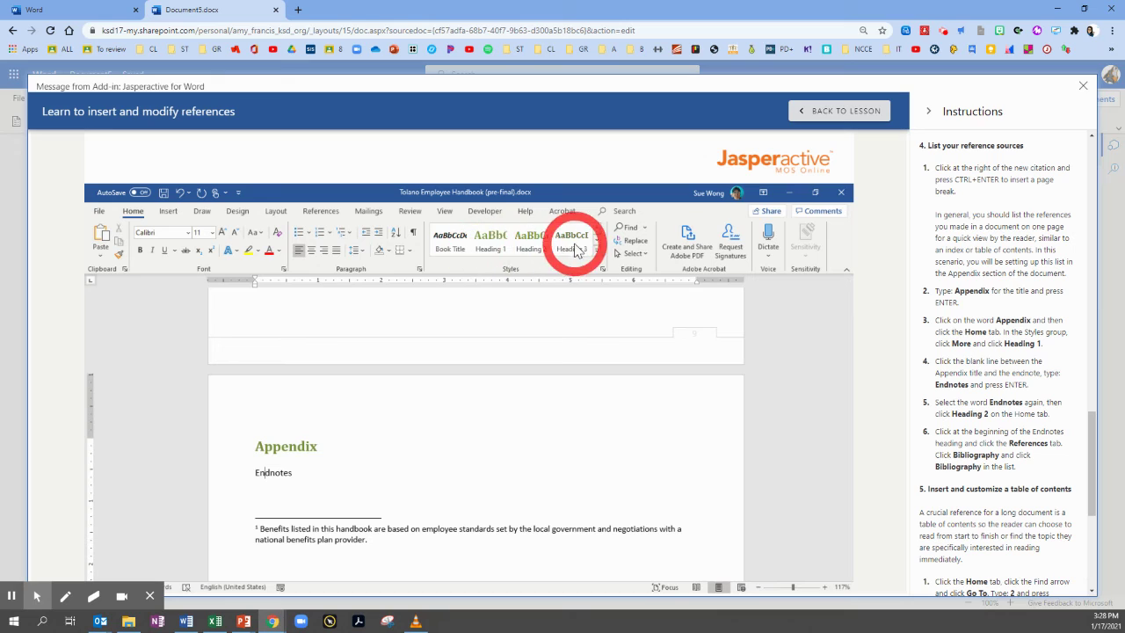
click(528, 249)
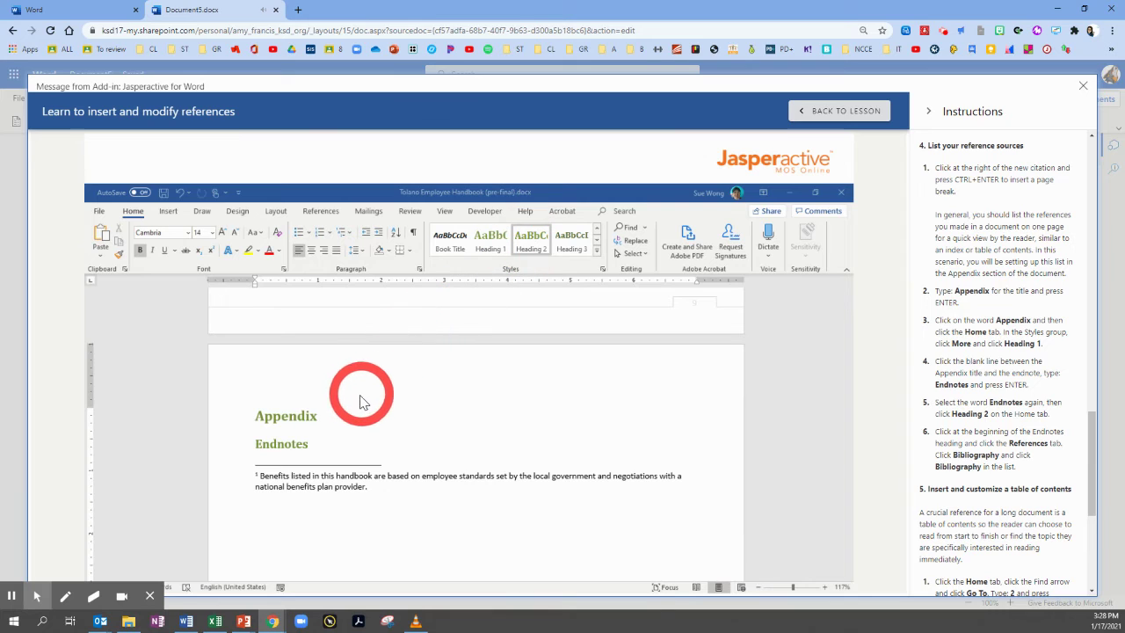
click(257, 446)
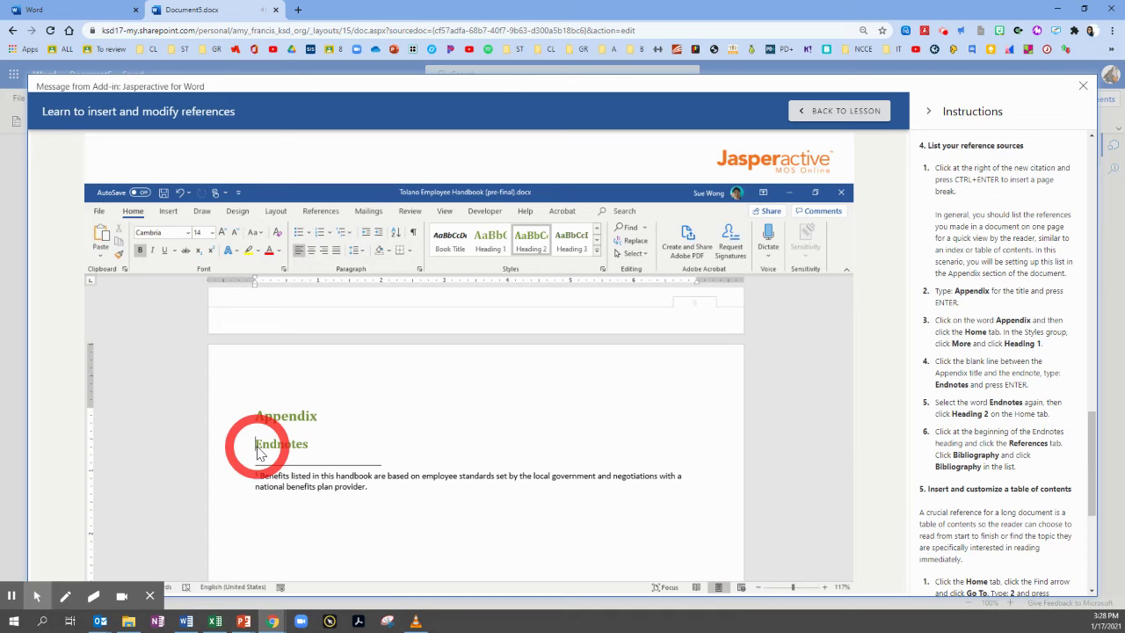
Insert the built-in Bibliography, listing the 2016 Employee Benefits Plan source, above Endnotes
click(322, 212)
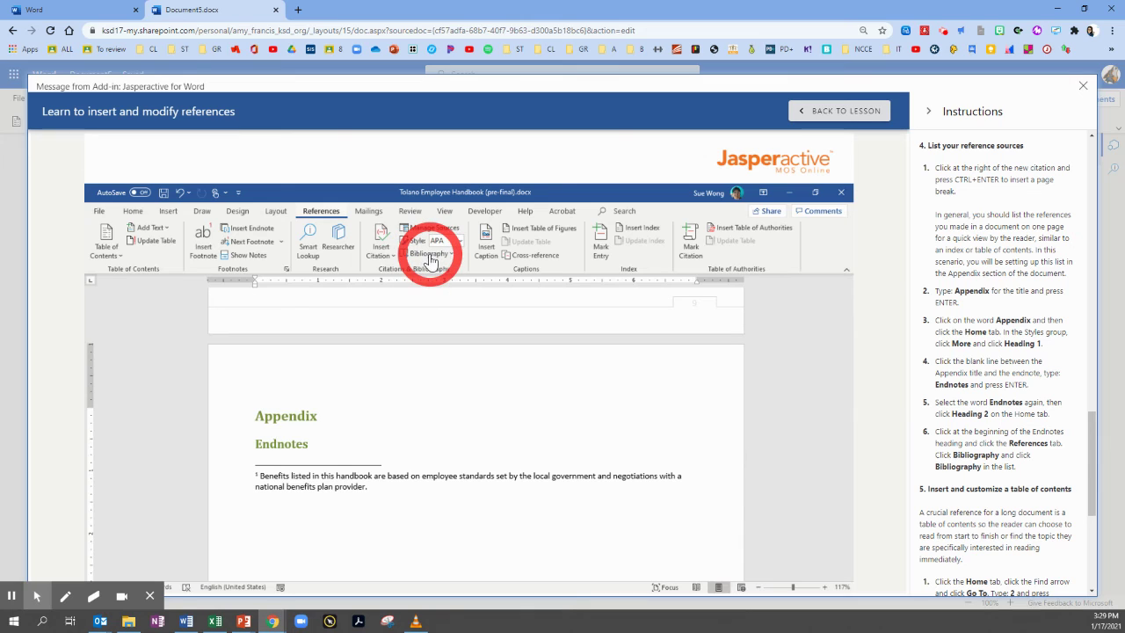
click(429, 254)
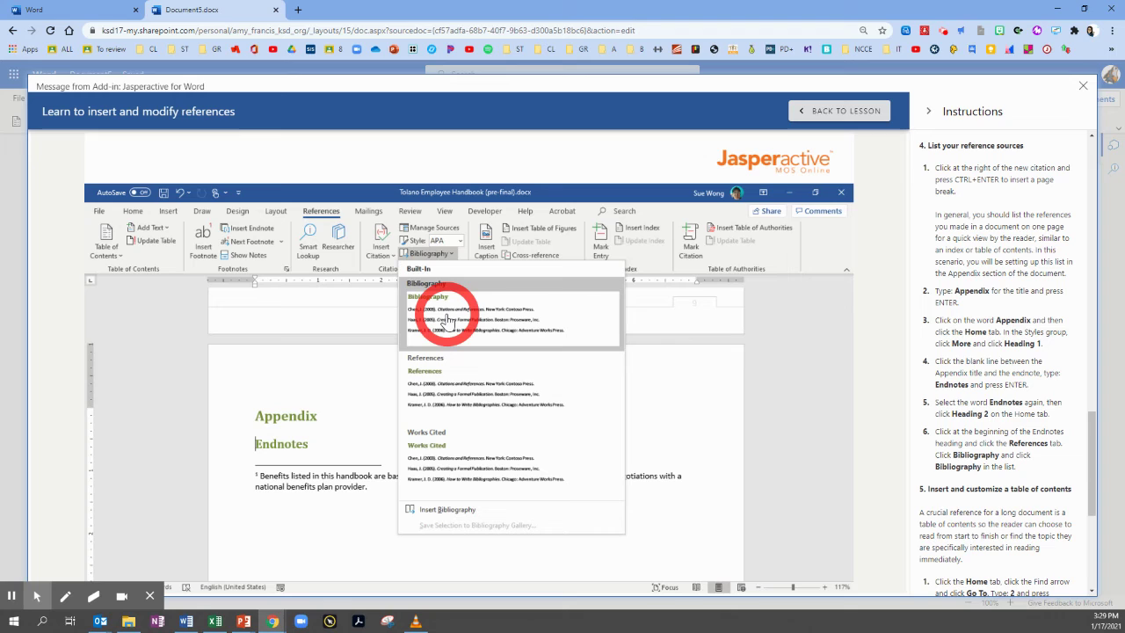
click(446, 320)
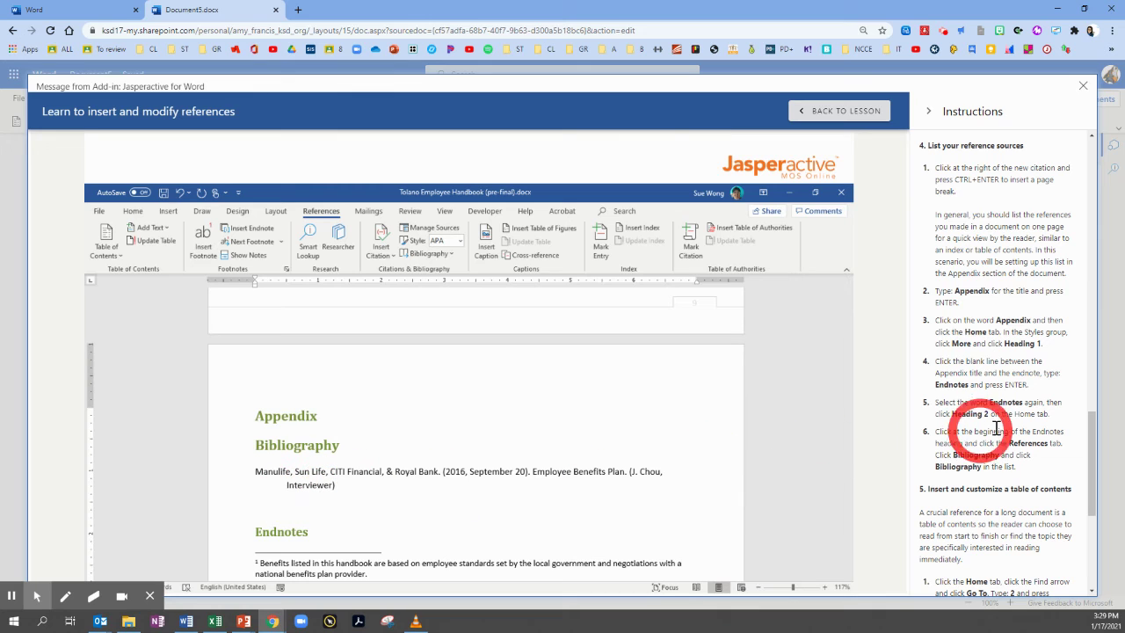
scroll(1057, 429, down, 1)
scroll(1057, 429, down, 5)
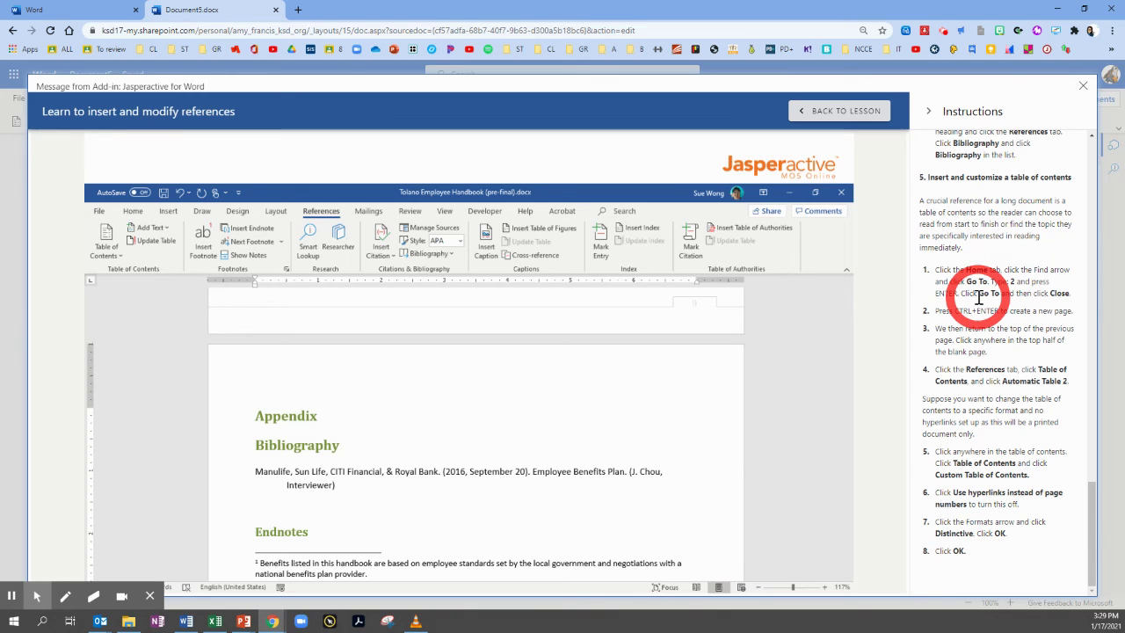
Go to page 2 and insert a page break before Corporate Profile, creating a blank page
click(132, 212)
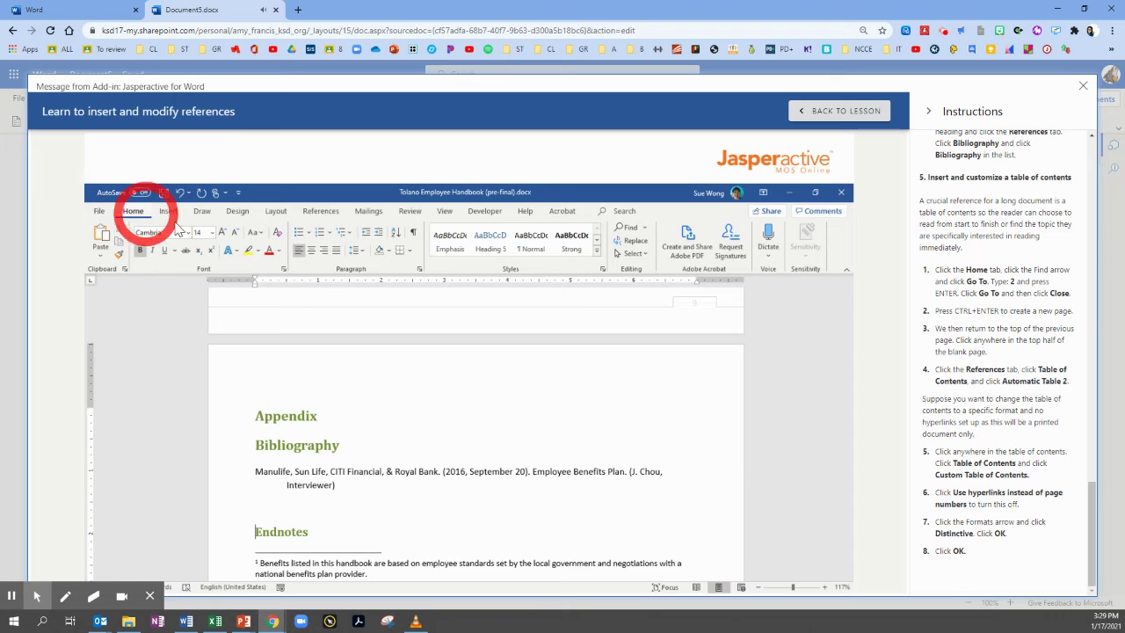
click(645, 232)
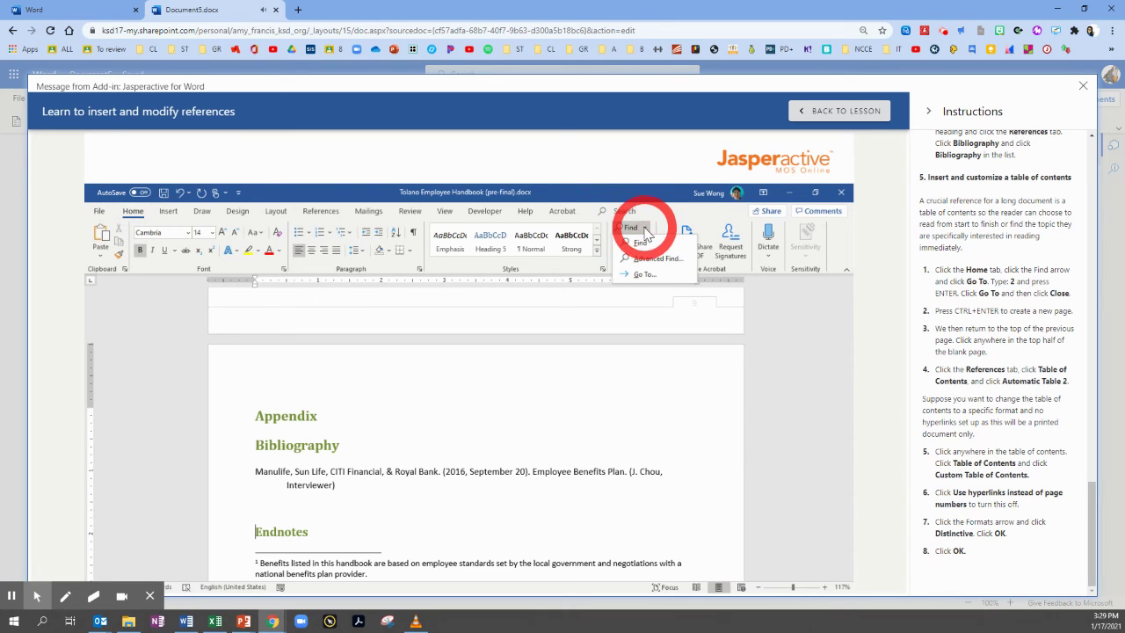
click(645, 274)
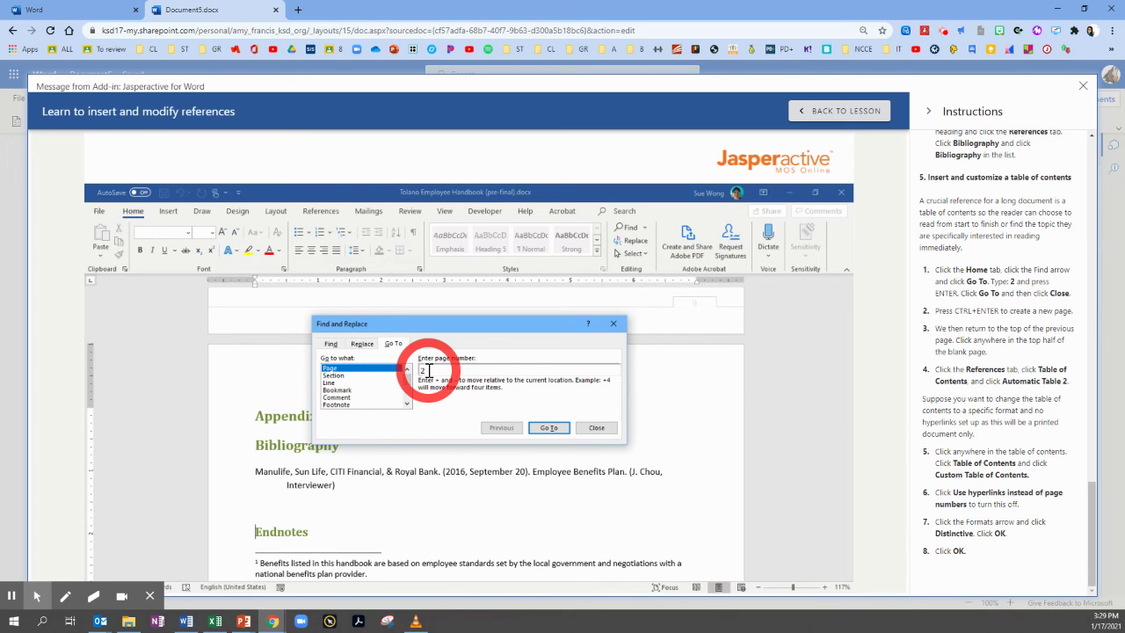
key(Return)
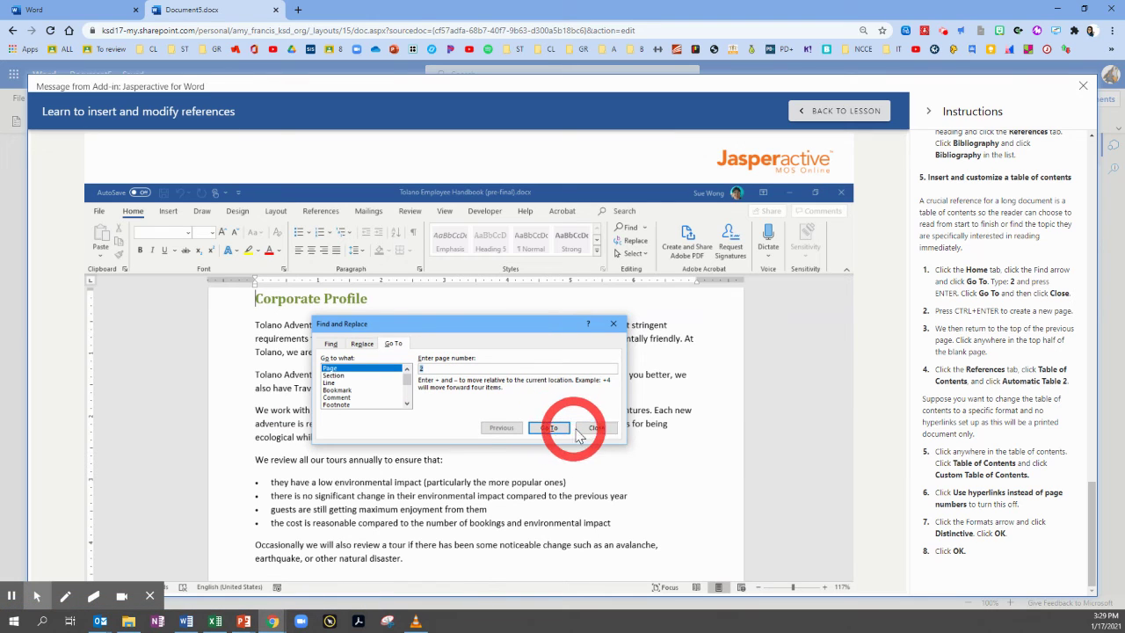
click(597, 429)
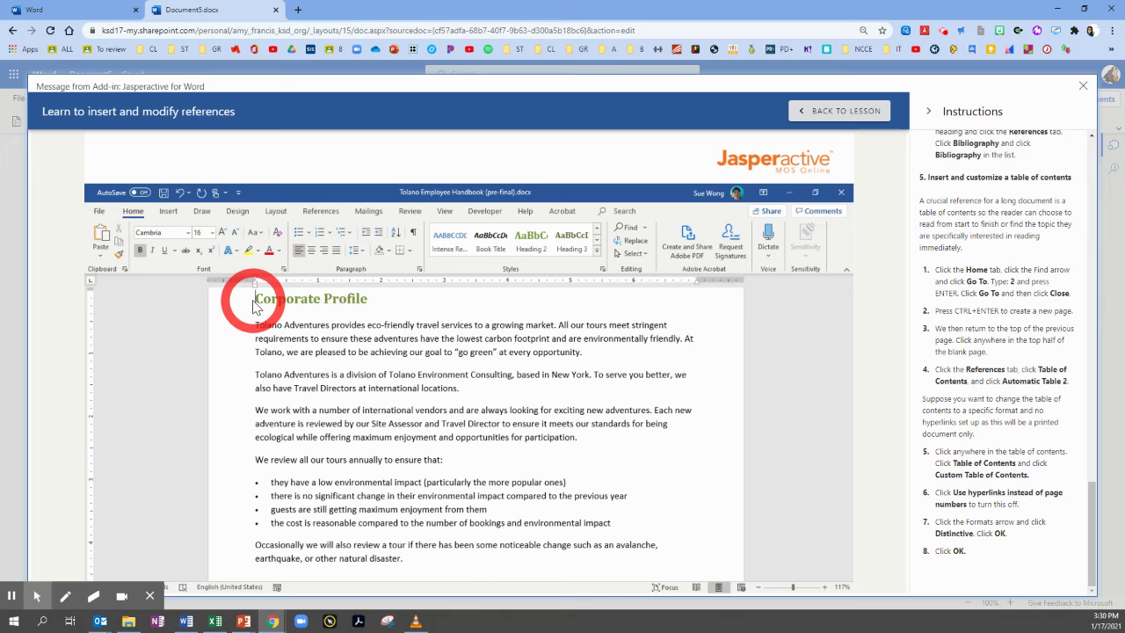
key(ctrl+Return)
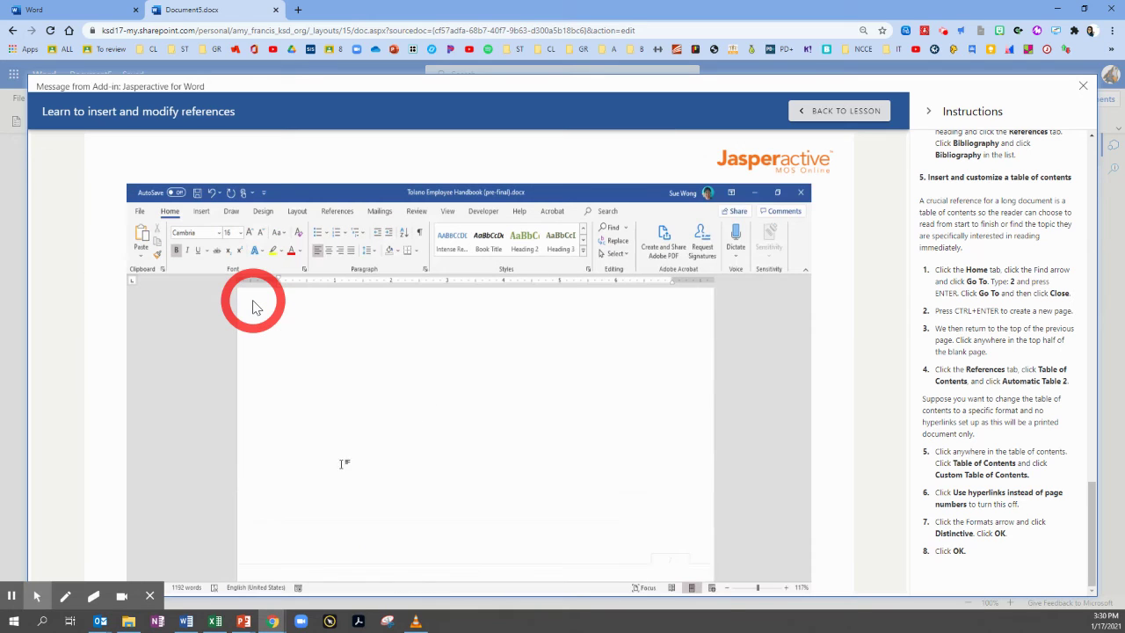
scroll(369, 380, up, 1)
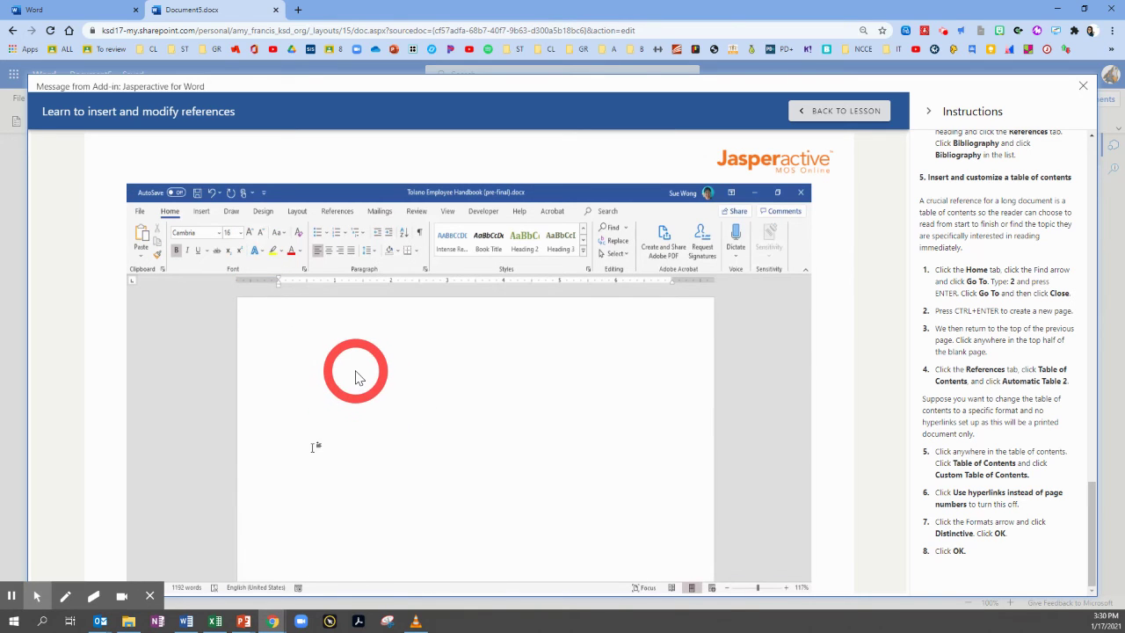
click(337, 356)
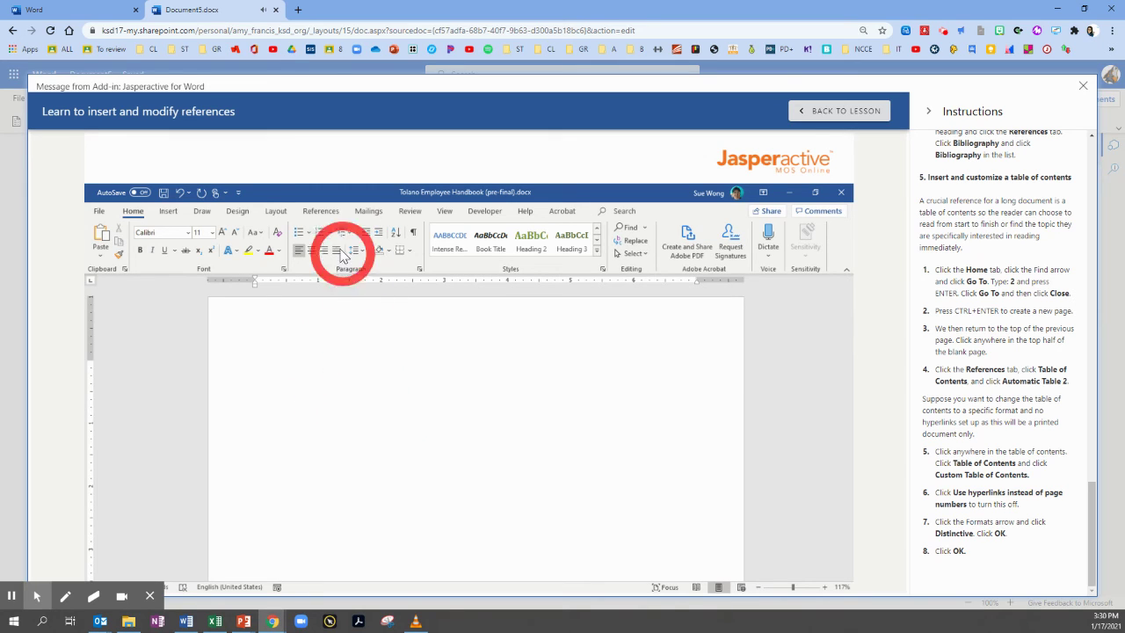
Insert Automatic Table 2 as the table of contents on the blank page 2
click(322, 212)
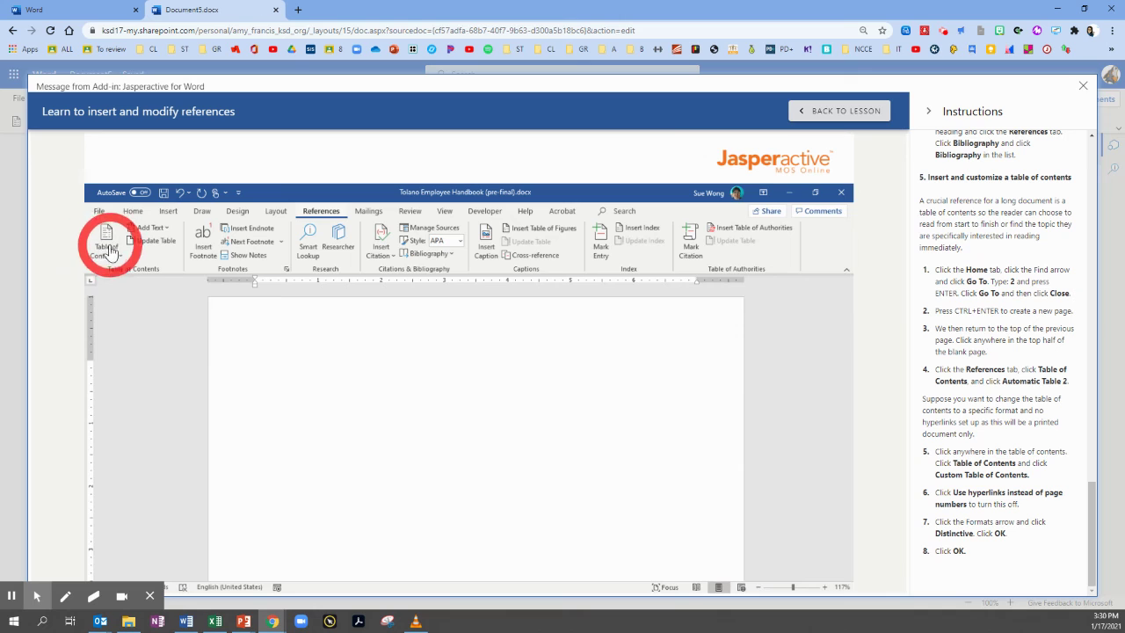
click(106, 252)
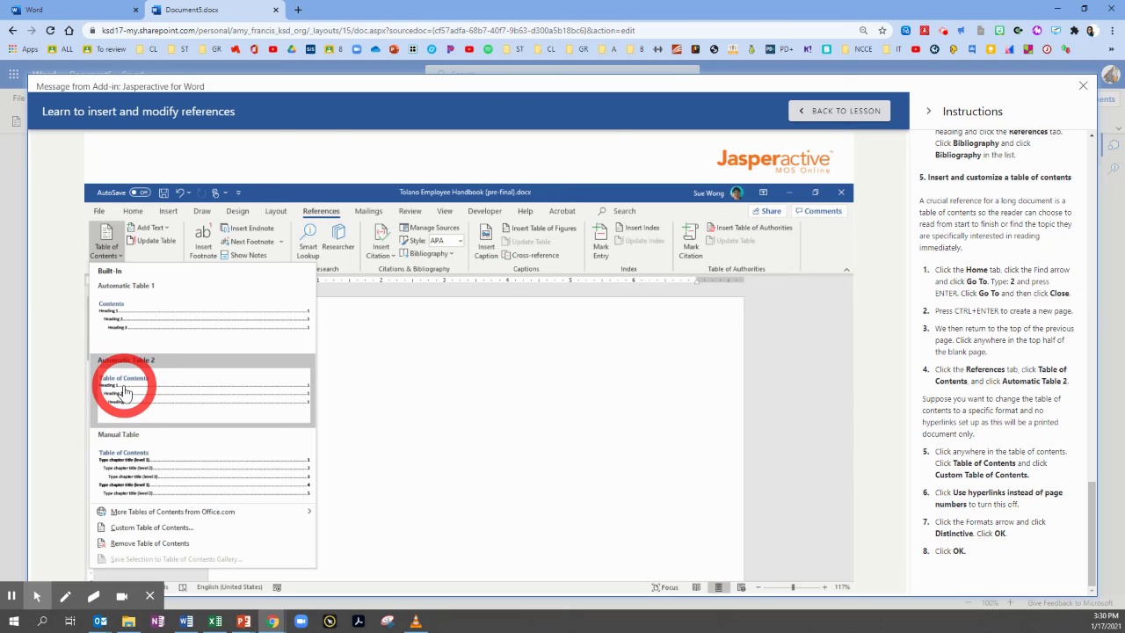
click(123, 394)
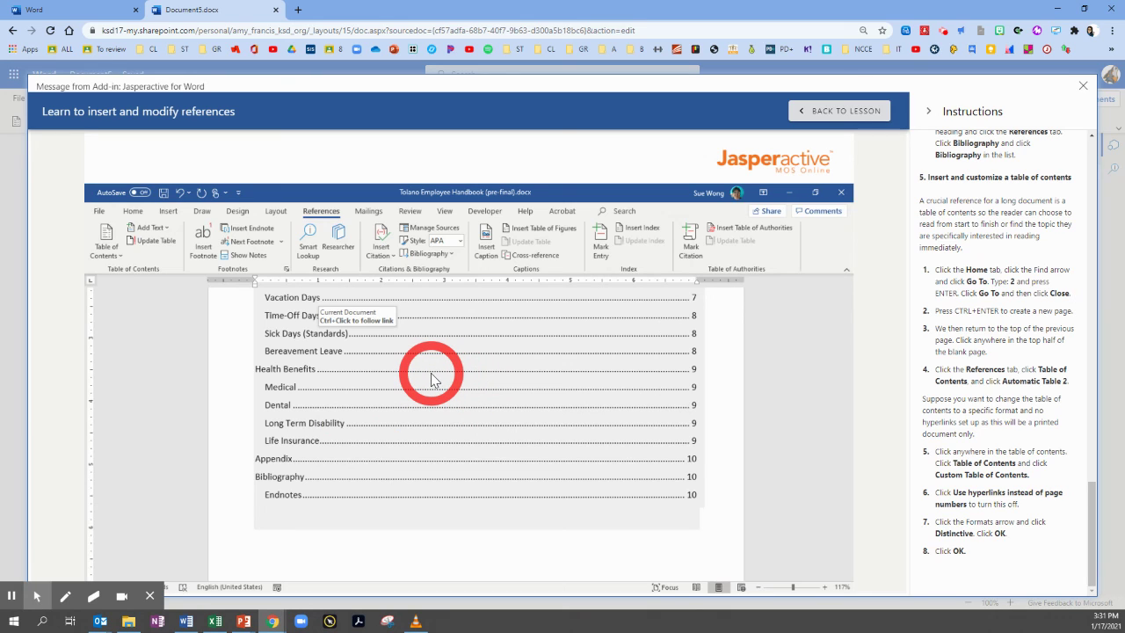
click(106, 243)
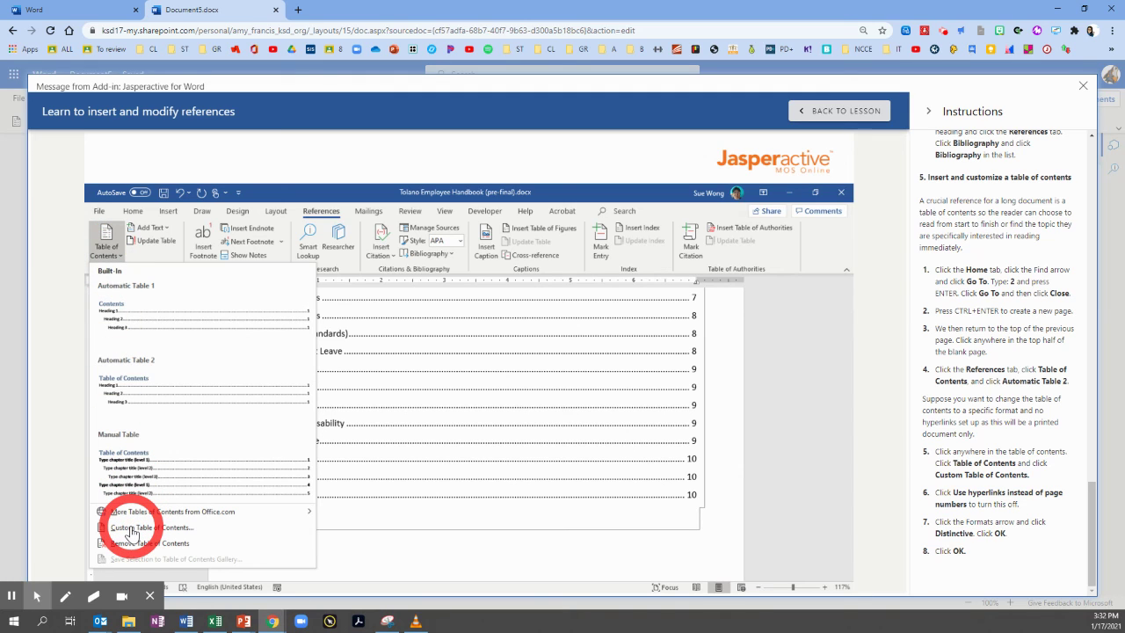
Replace the table of contents with a custom Distinctive-format one using page numbers instead of hyperlinks
click(131, 530)
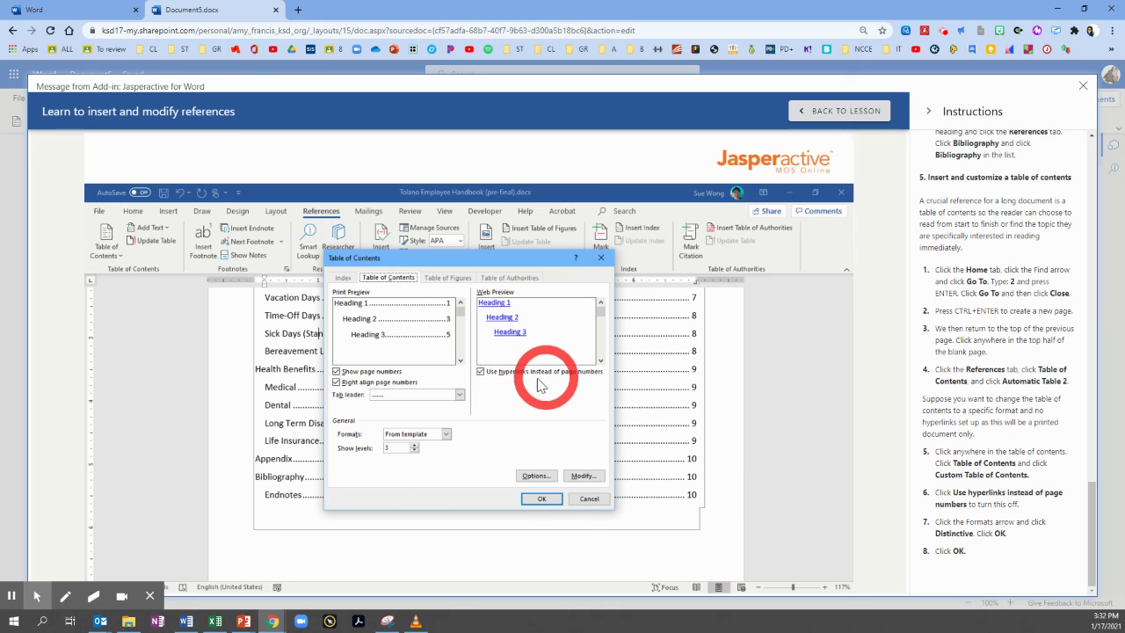
click(480, 373)
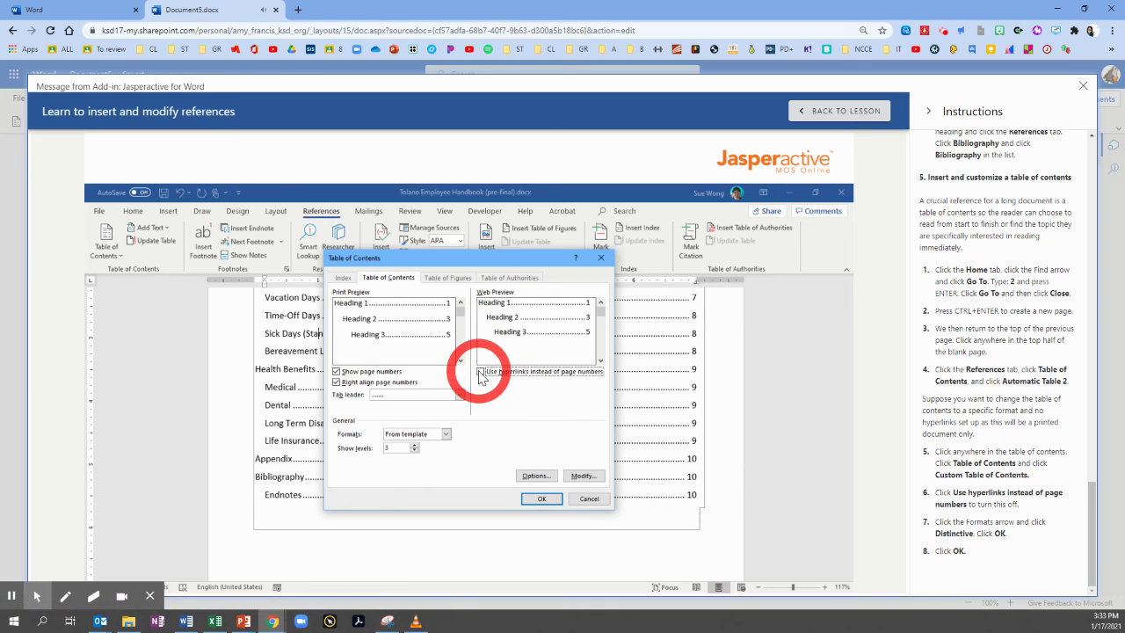
click(447, 434)
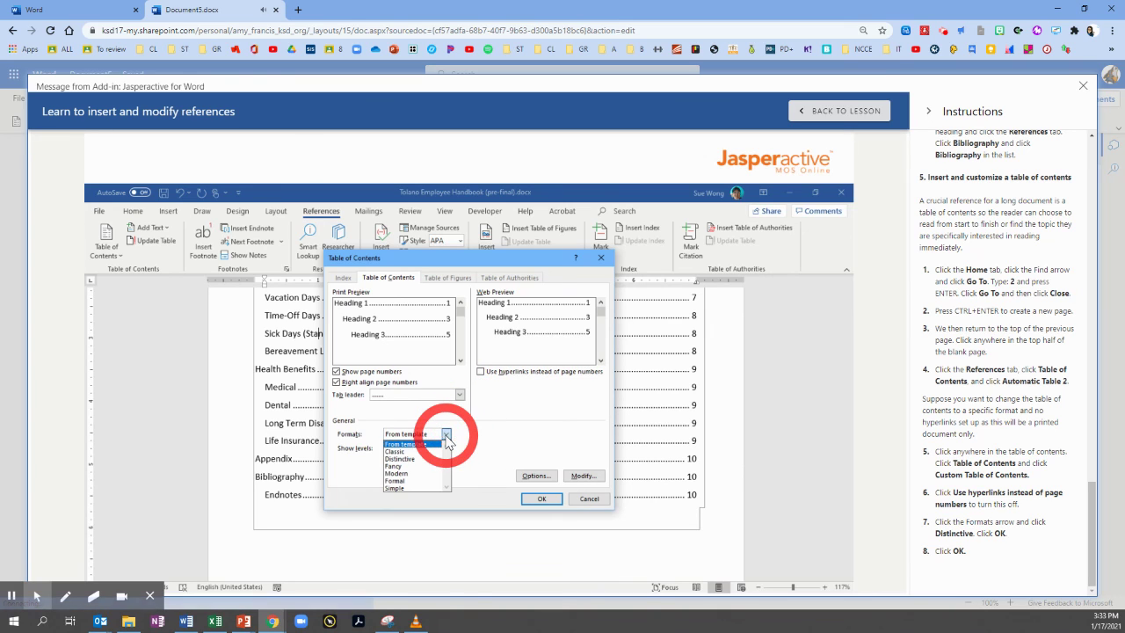
click(401, 458)
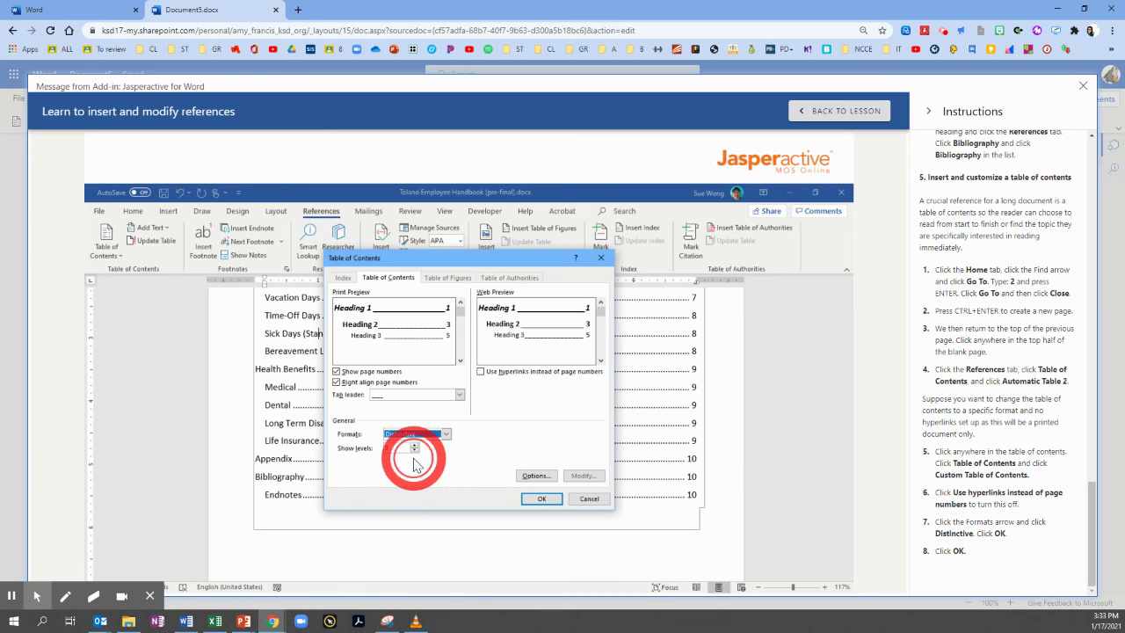
click(539, 498)
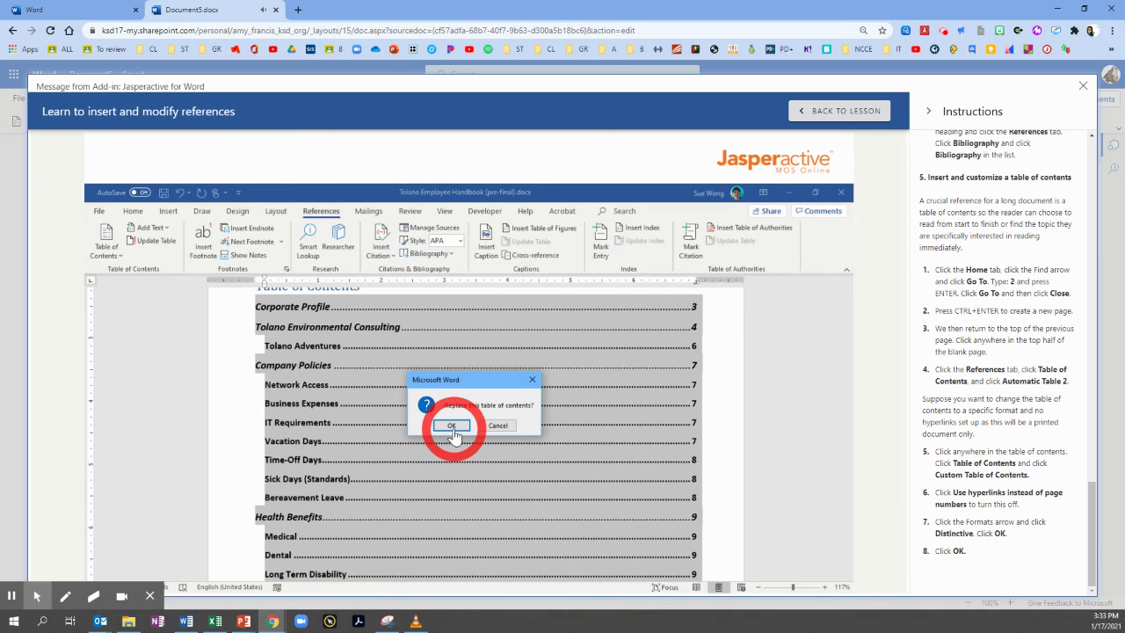
click(452, 426)
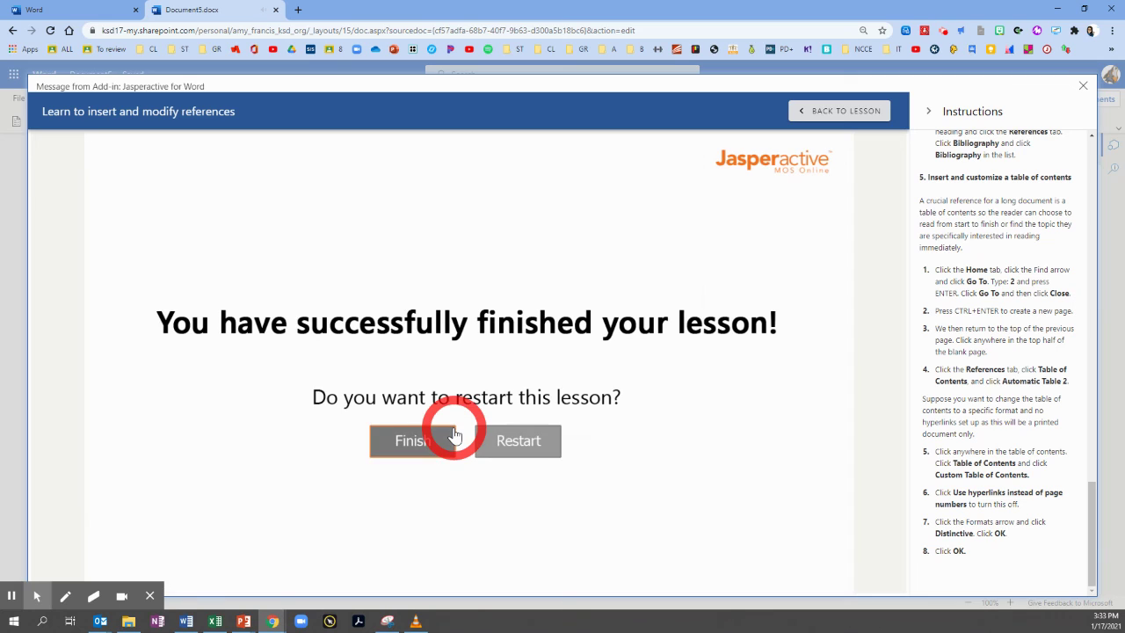
Finish the table of contents lesson so its progress is saved
click(406, 442)
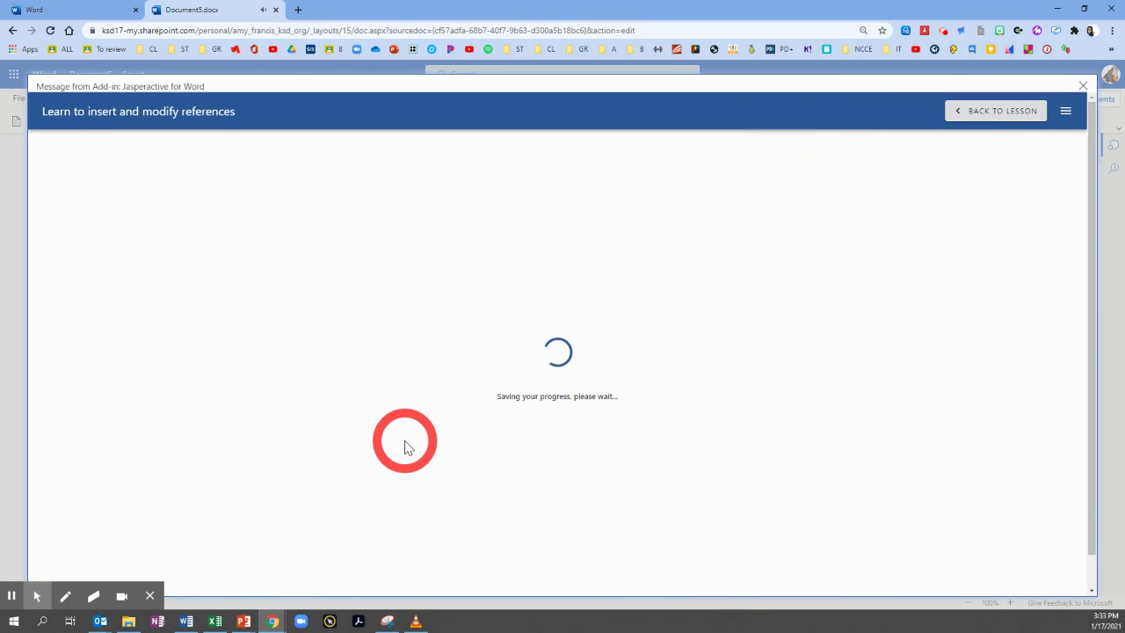